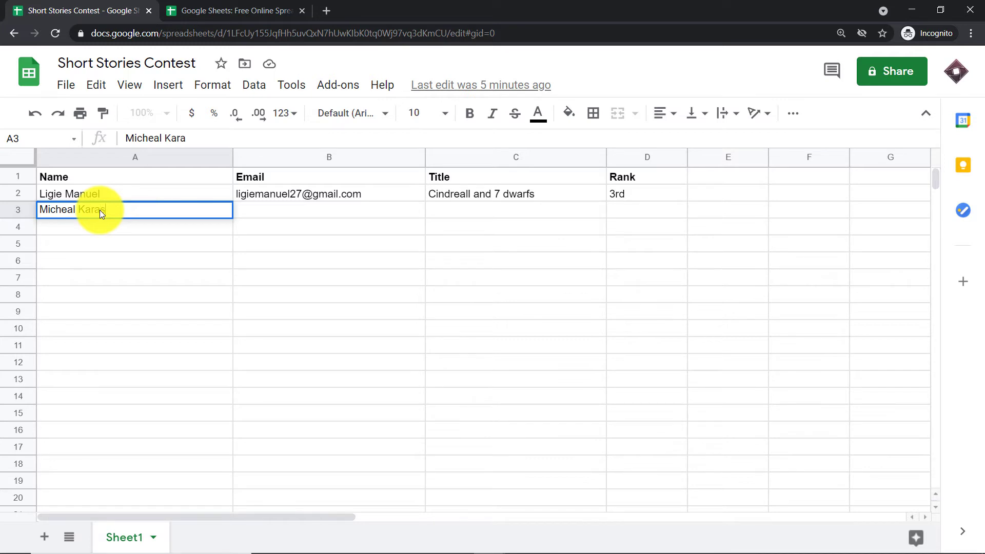
# Paste the second contestant's email address into cell B3
pyautogui.click(249, 208)
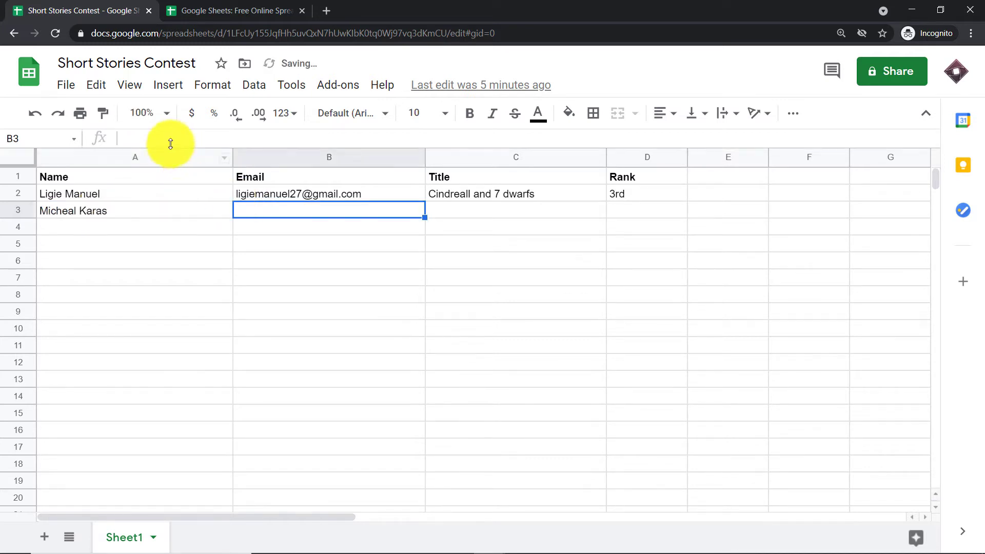
pyautogui.rightClick(165, 140)
pyautogui.click(199, 239)
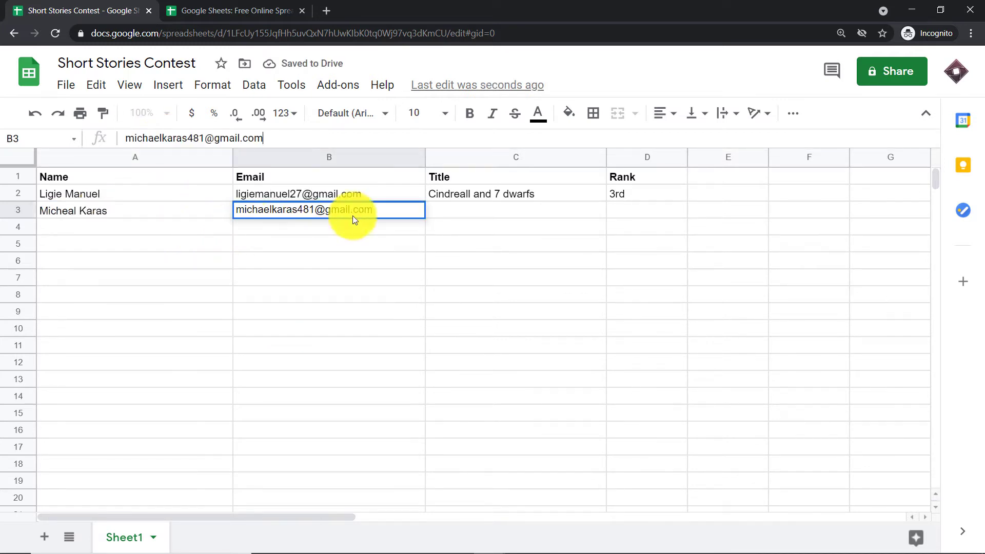
# Complete row 3 with the title "Seven Monster of the Sea" and the rank "Ist"
pyautogui.click(446, 212)
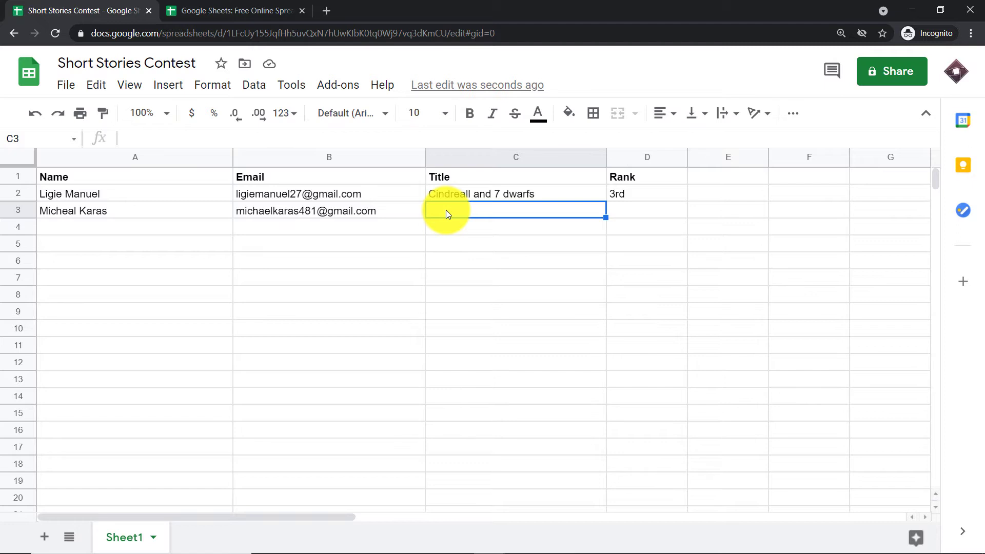
pyautogui.write('Seven M')
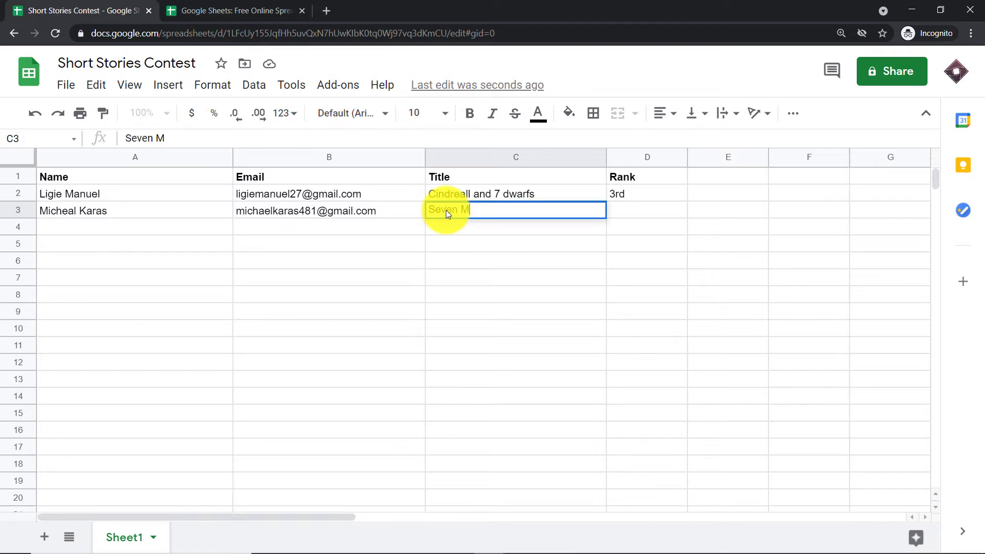
pyautogui.write('onster of the Sea')
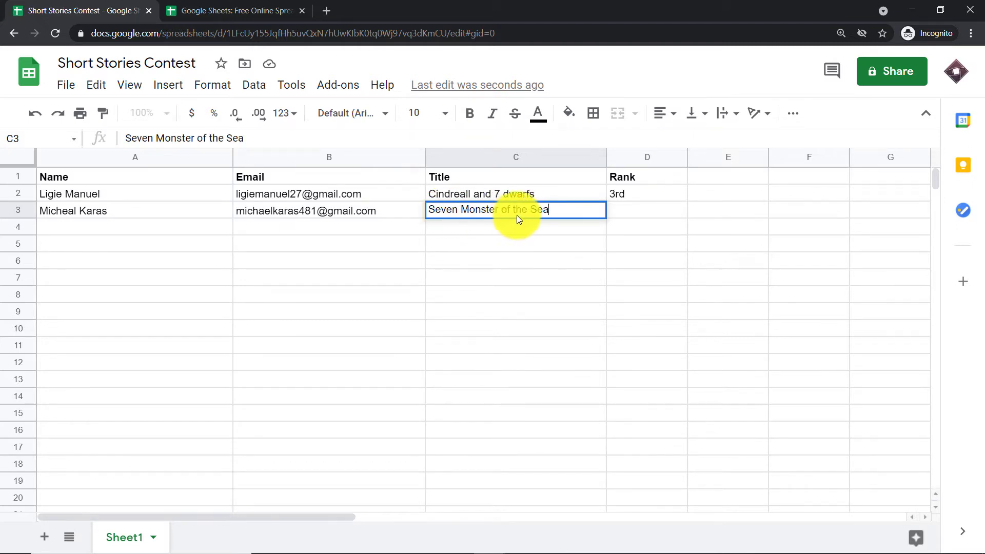
pyautogui.click(618, 216)
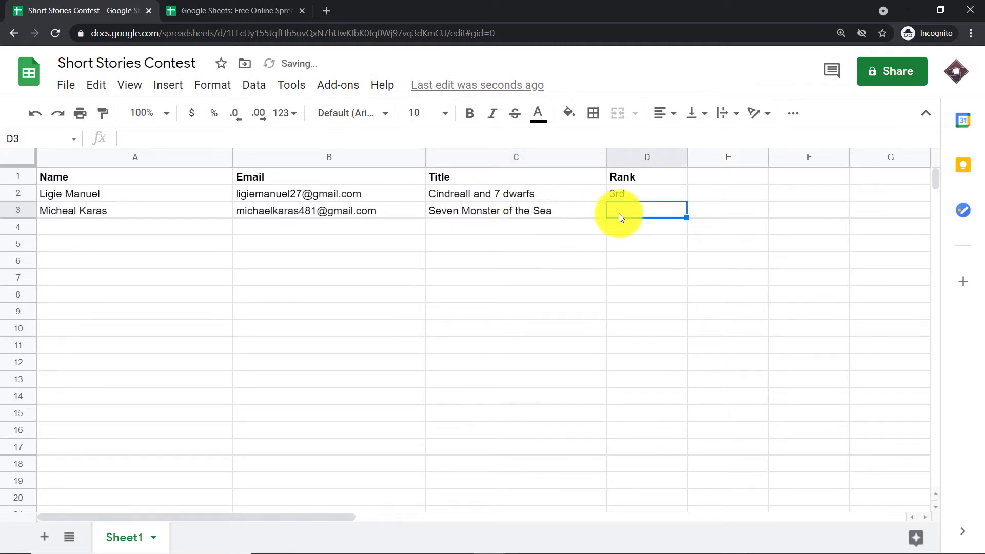
pyautogui.write('Ist')
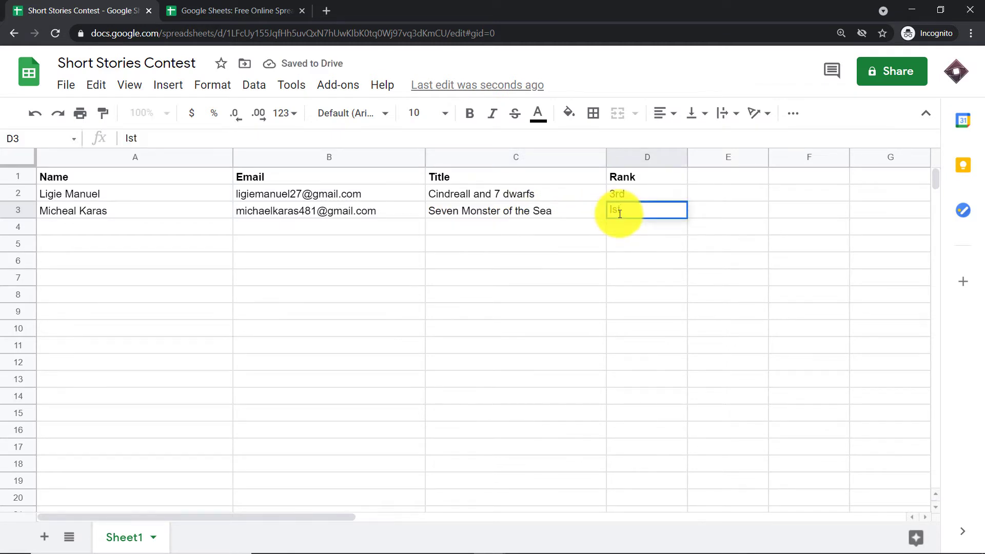
pyautogui.click(561, 248)
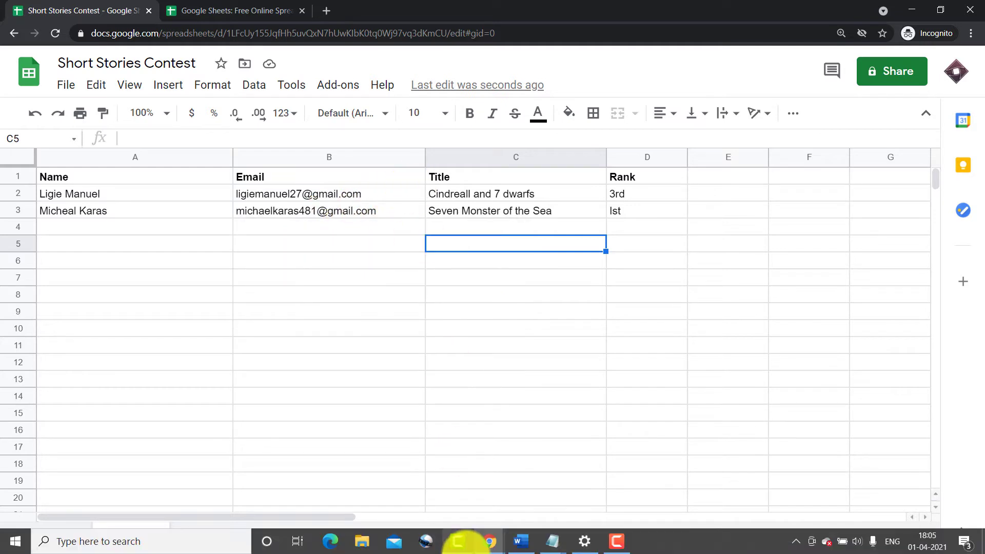
# Switch to Gmail and open the "Position of Short Story" email from Short Story Company in the second contestant's inbox
pyautogui.moveTo(483, 538)
pyautogui.click(472, 518)
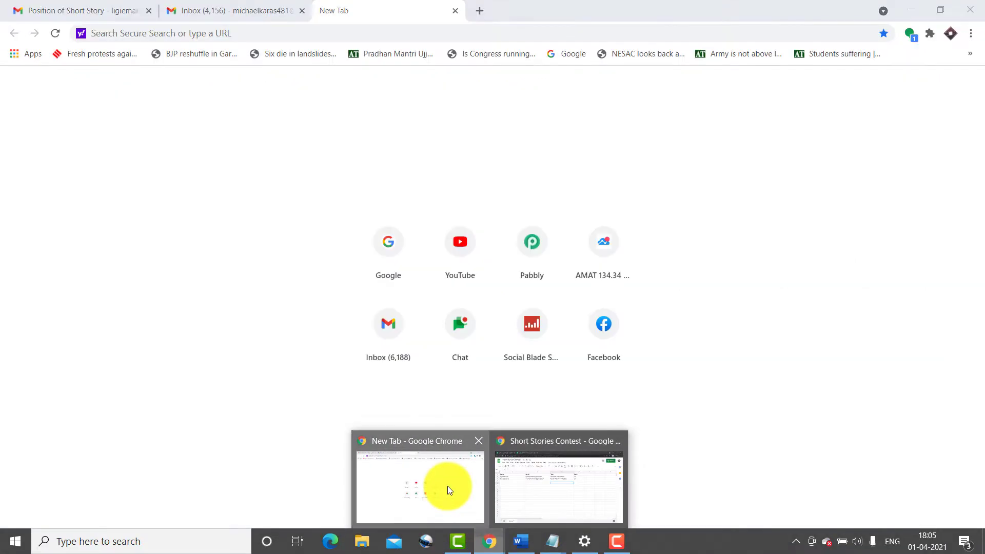
pyautogui.click(260, 10)
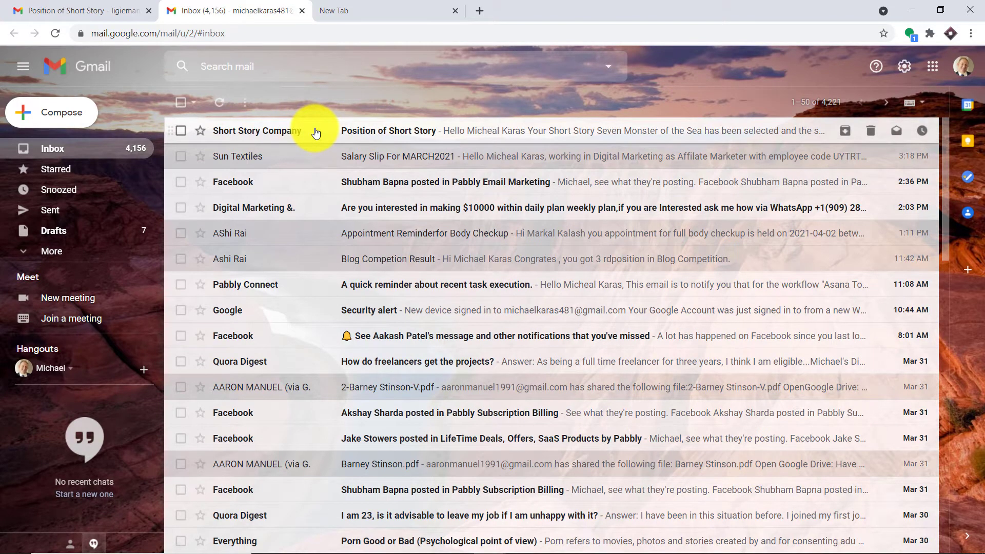
pyautogui.click(361, 132)
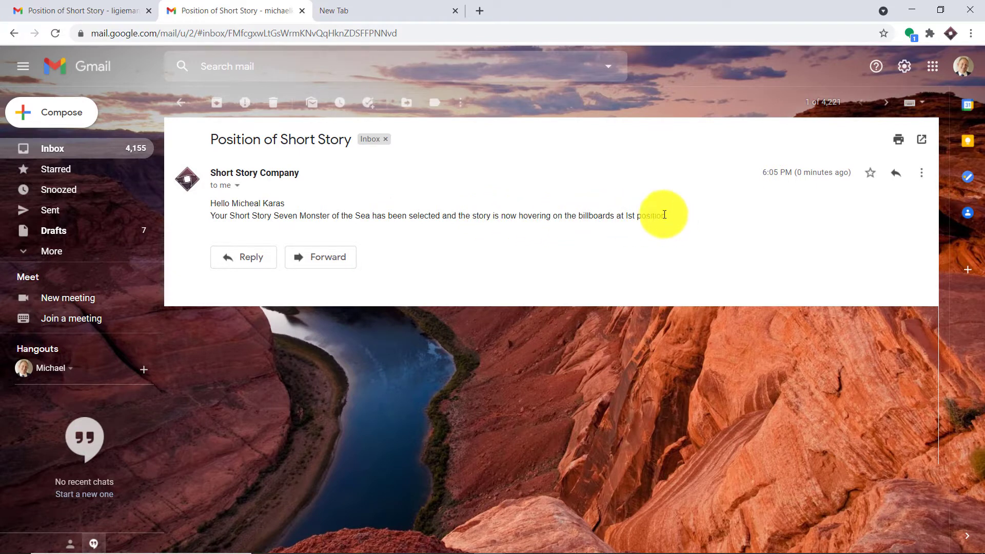
# Return to the Short Stories Contest sheet and review the name, email, title and rank in row 2
pyautogui.moveTo(512, 537)
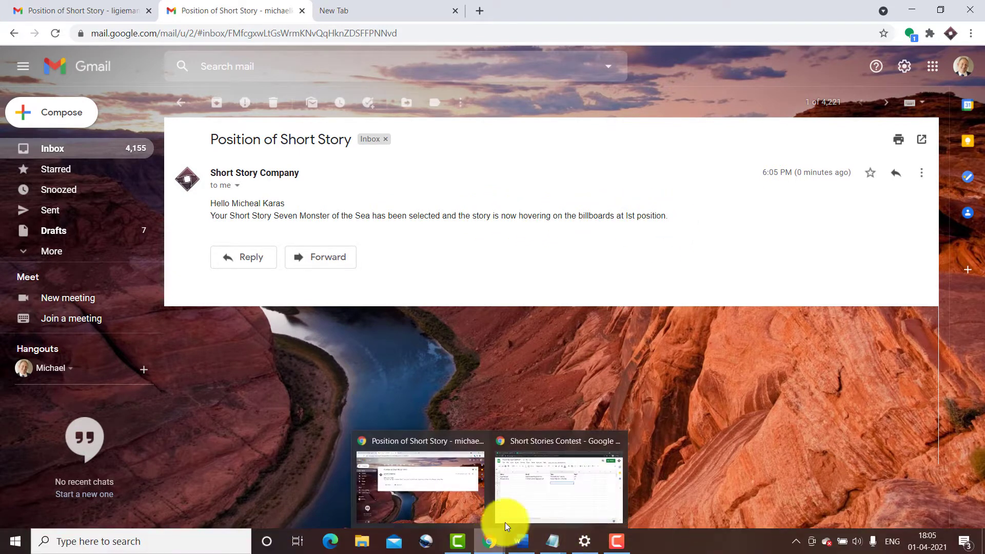
pyautogui.click(532, 494)
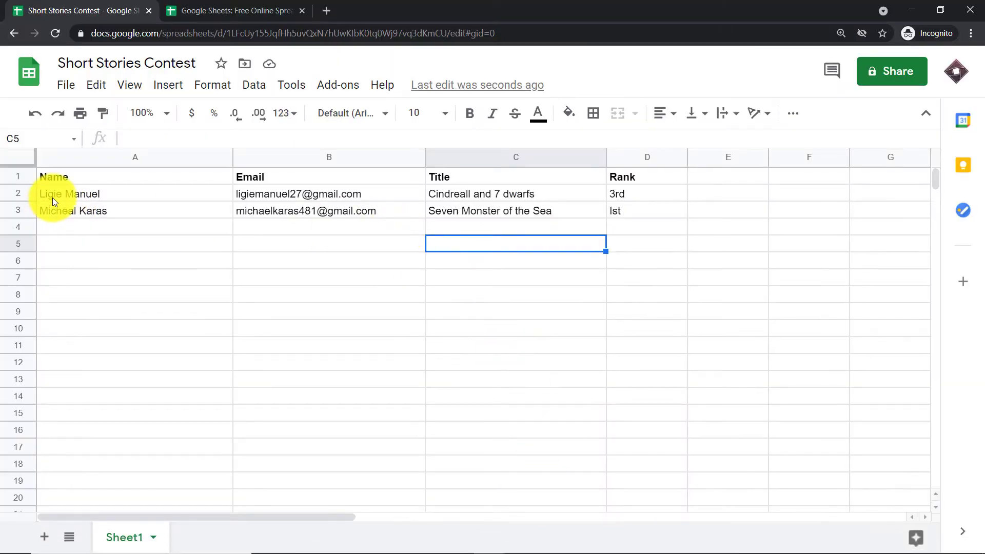
pyautogui.click(65, 197)
pyautogui.click(257, 196)
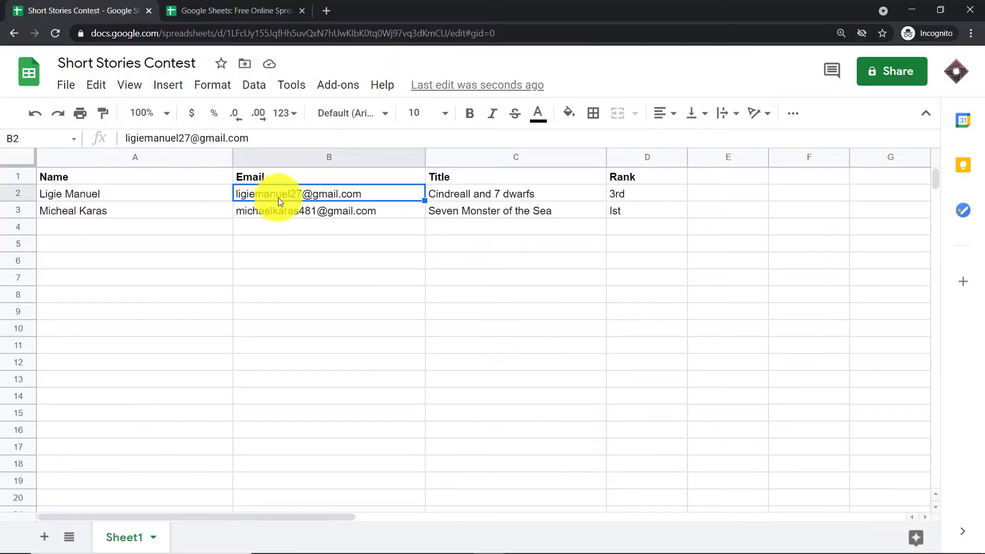
pyautogui.click(458, 193)
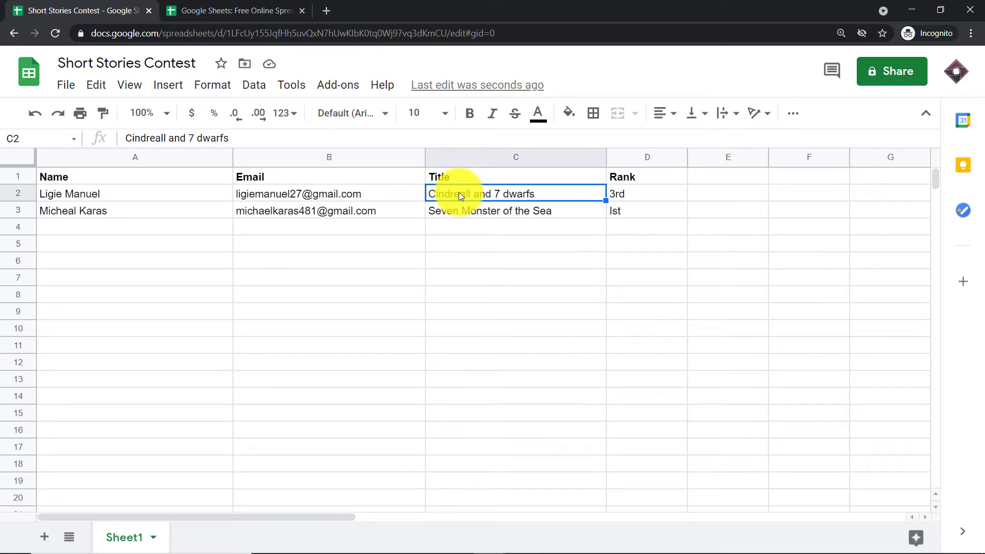
pyautogui.click(634, 193)
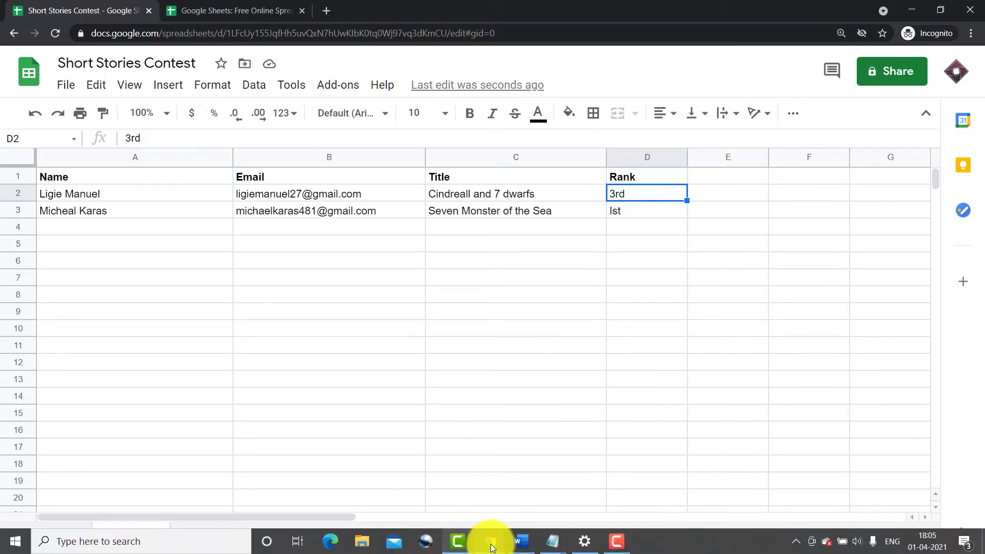
# Check the "Position of Short Story" email in the first contestant's Gmail inbox, and return to the Short Stories Contest sheet
pyautogui.moveTo(491, 548)
pyautogui.click(429, 501)
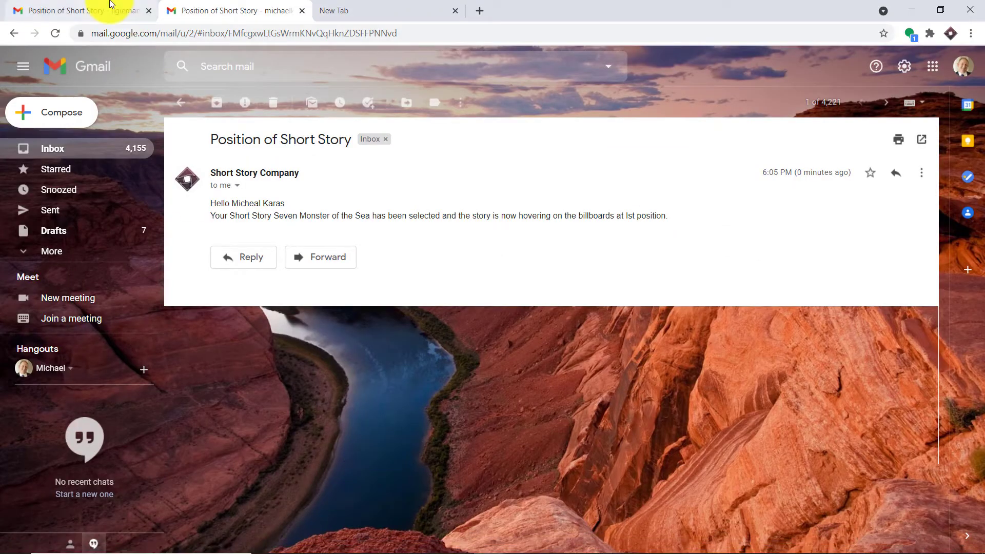
pyautogui.click(110, 7)
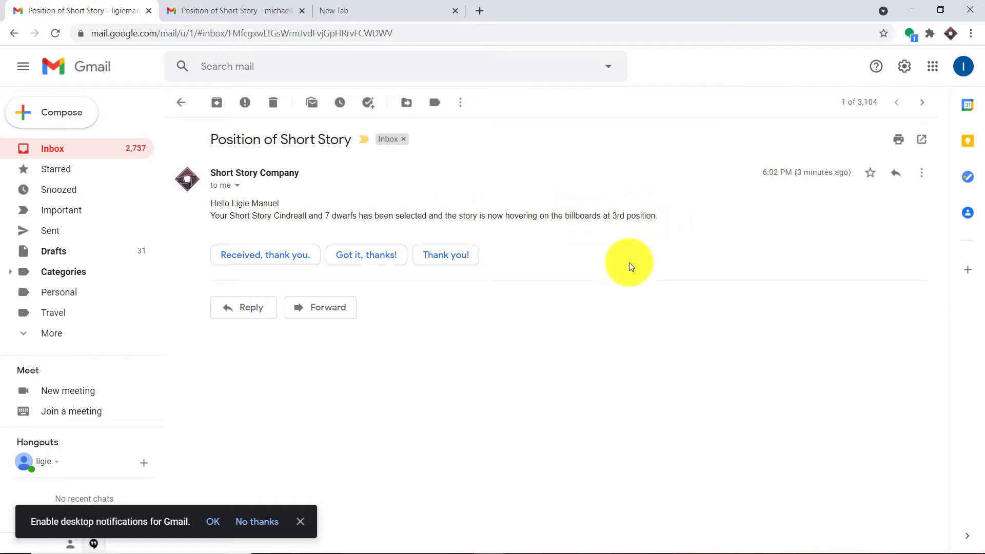
pyautogui.moveTo(486, 548)
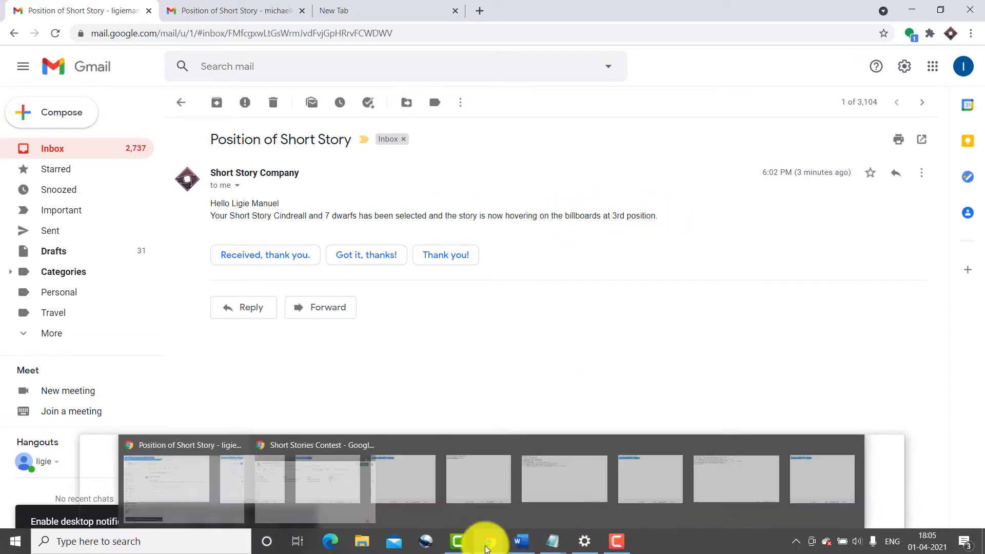
pyautogui.moveTo(499, 500)
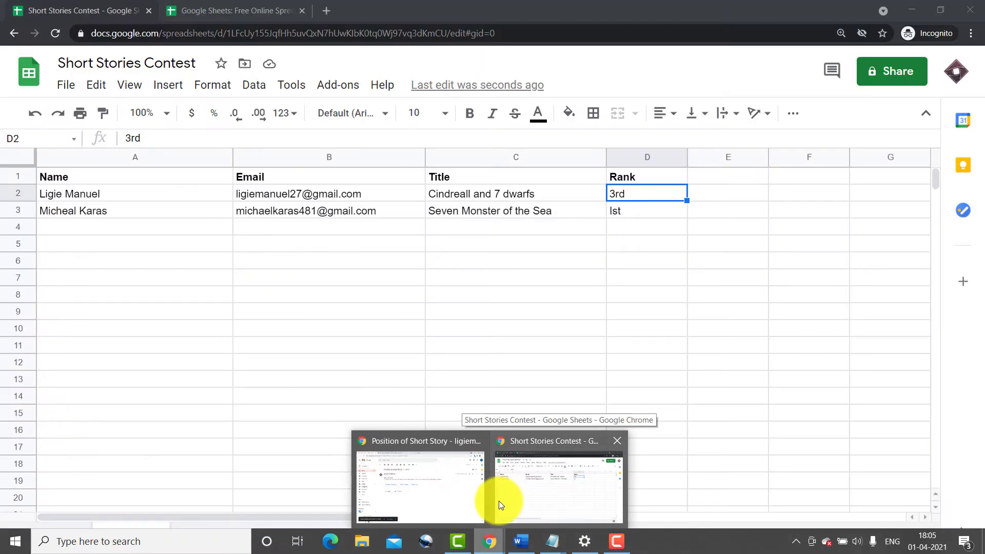
pyautogui.click(503, 499)
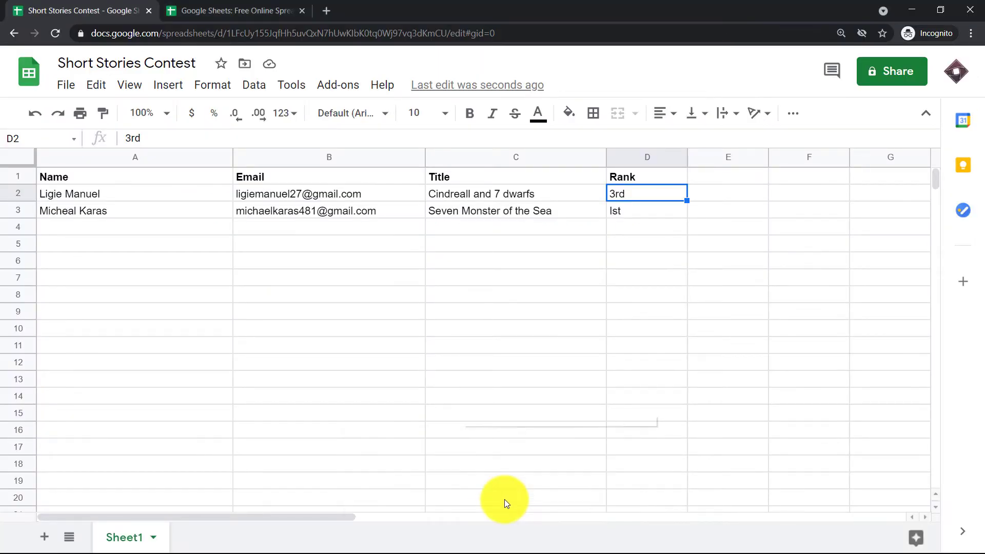
# Open the pabbly.com website in a new browser tab
pyautogui.click(331, 14)
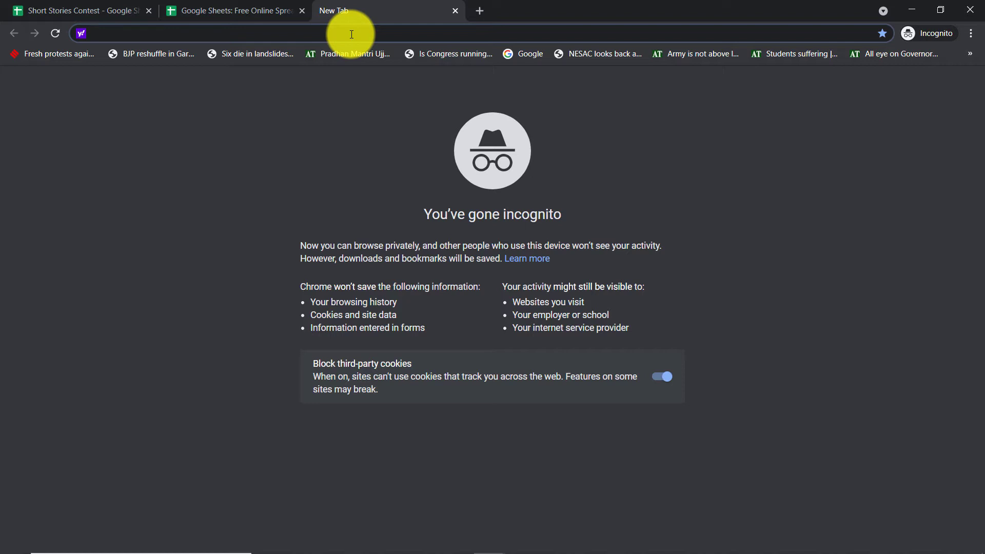
pyautogui.write('pabbly.com')
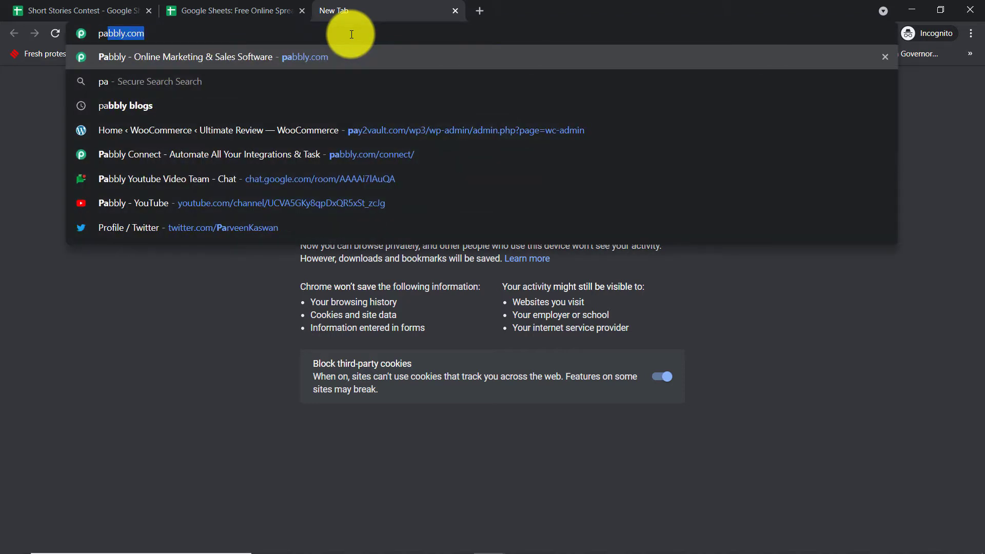
pyautogui.press('Return')
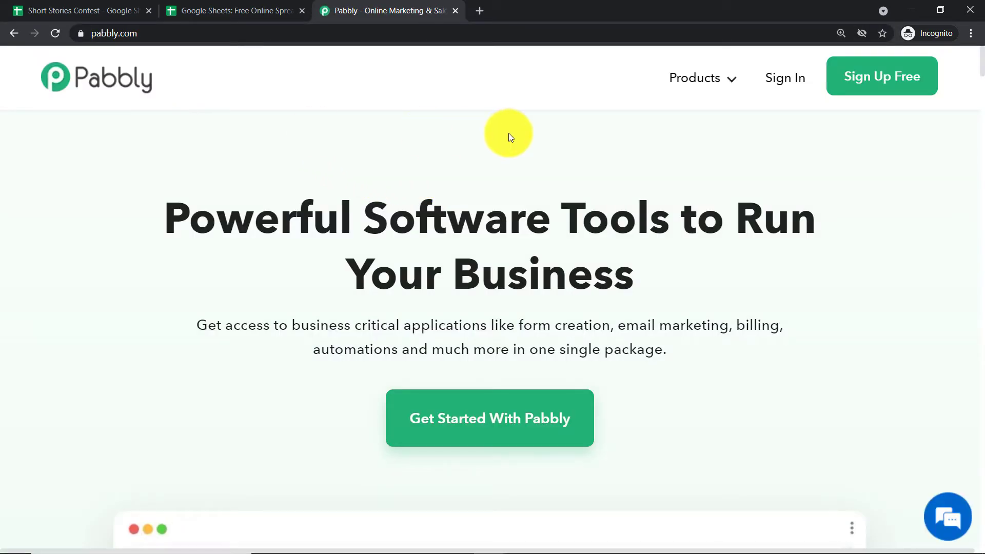
# Sign in to Pabbly and access the Connect application
pyautogui.click(787, 87)
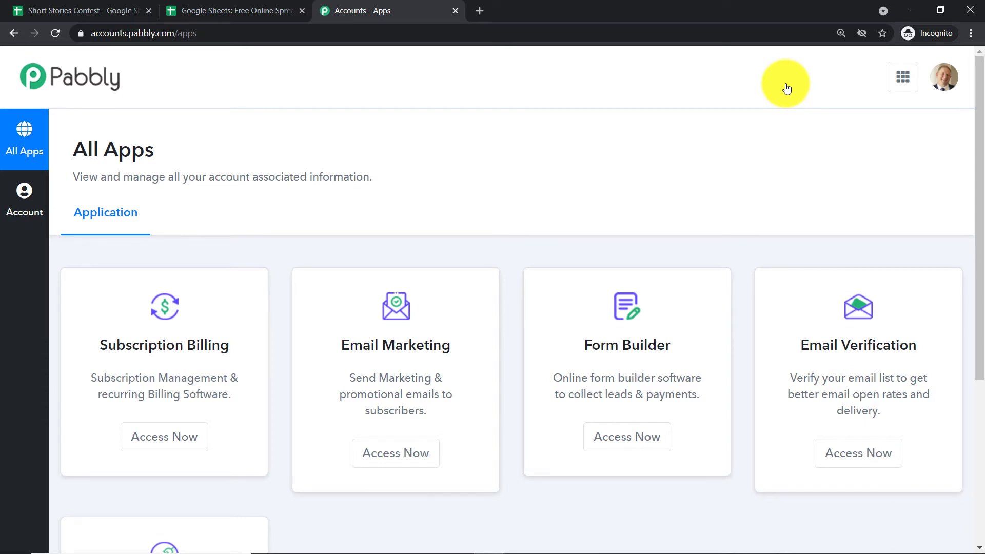
pyautogui.scroll(-5, 800, 232)
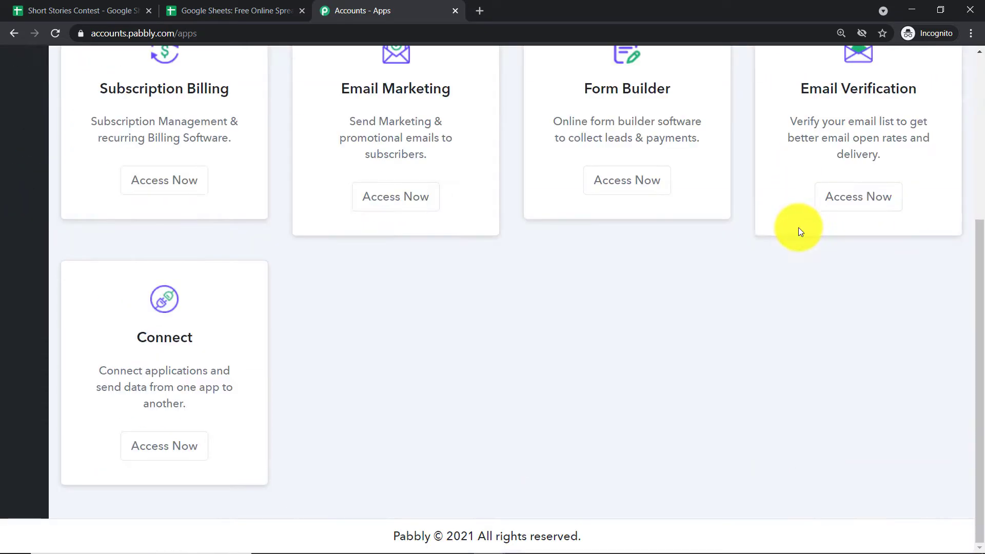
pyautogui.click(170, 447)
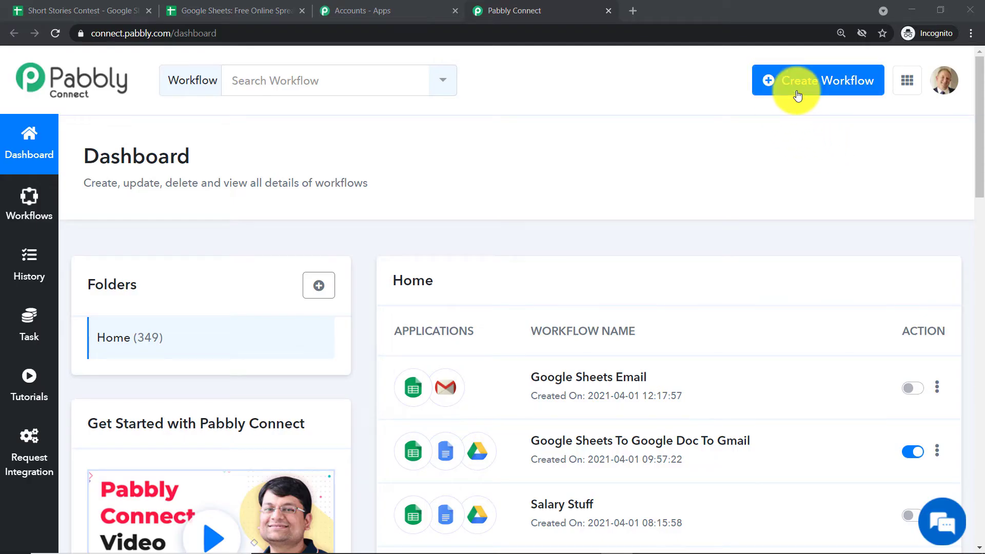
# Create a new workflow named "Google Sheets To Gmail"
pyautogui.click(798, 96)
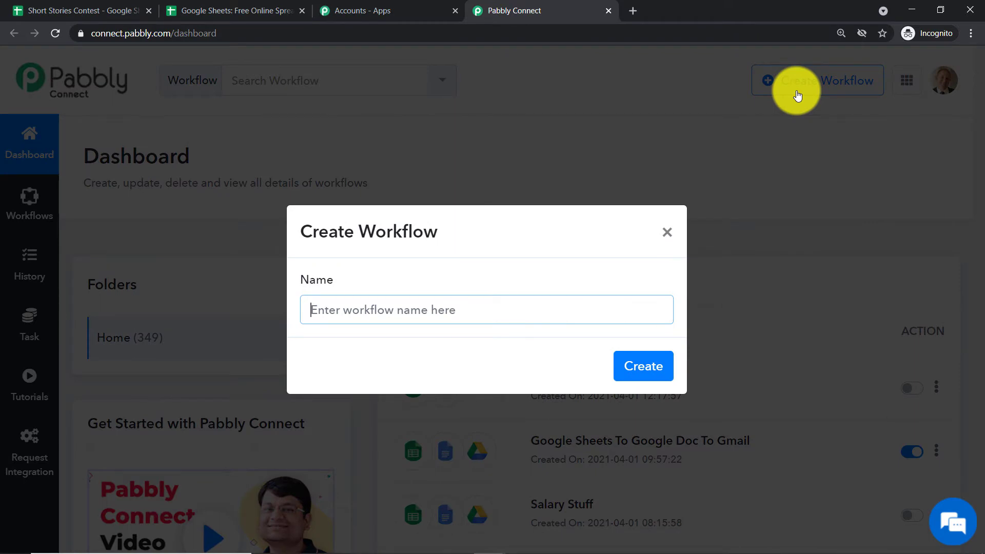
pyautogui.write('Google ')
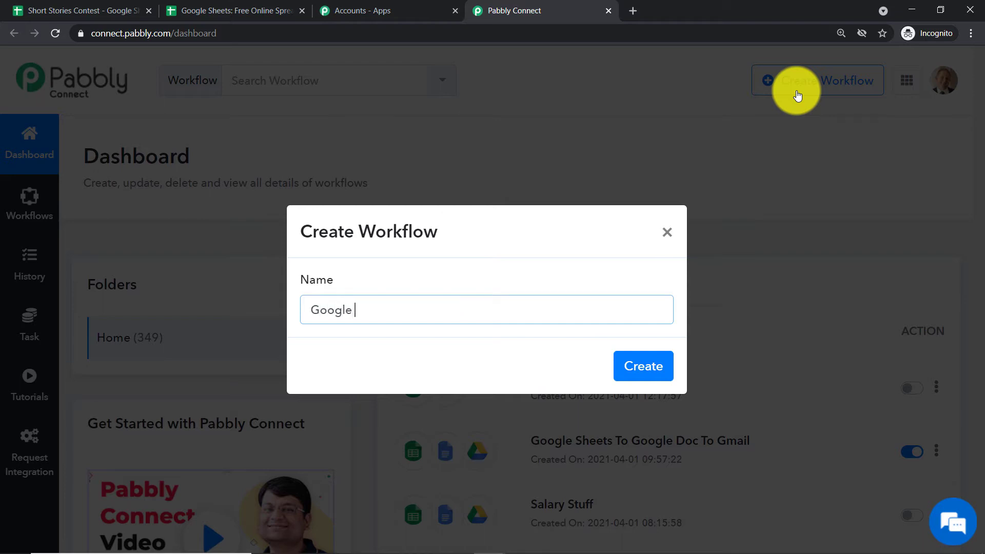
pyautogui.write('Sheets To Gmail')
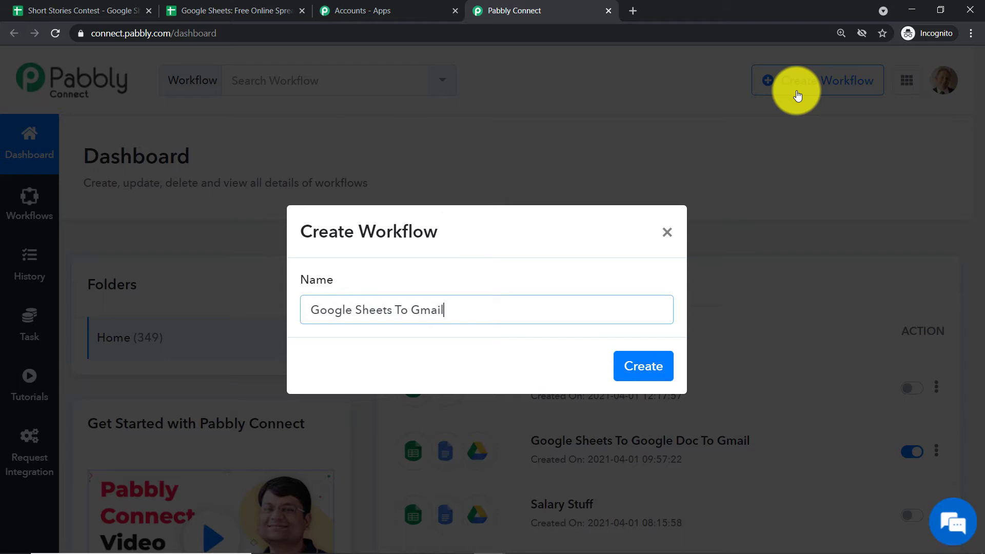
pyautogui.click(667, 359)
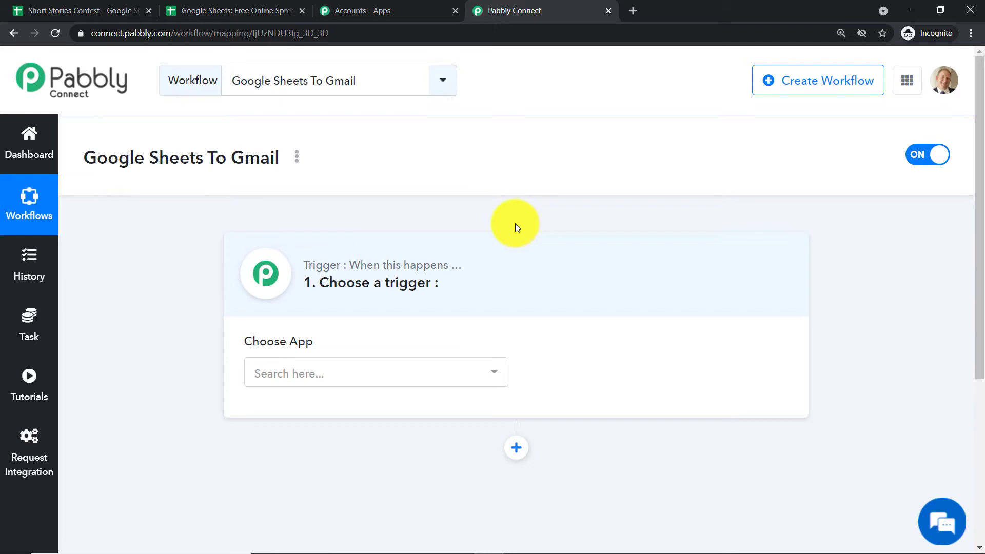
# Set the workflow's trigger to Google Sheets with the New Spreadsheet Row event
pyautogui.click(308, 375)
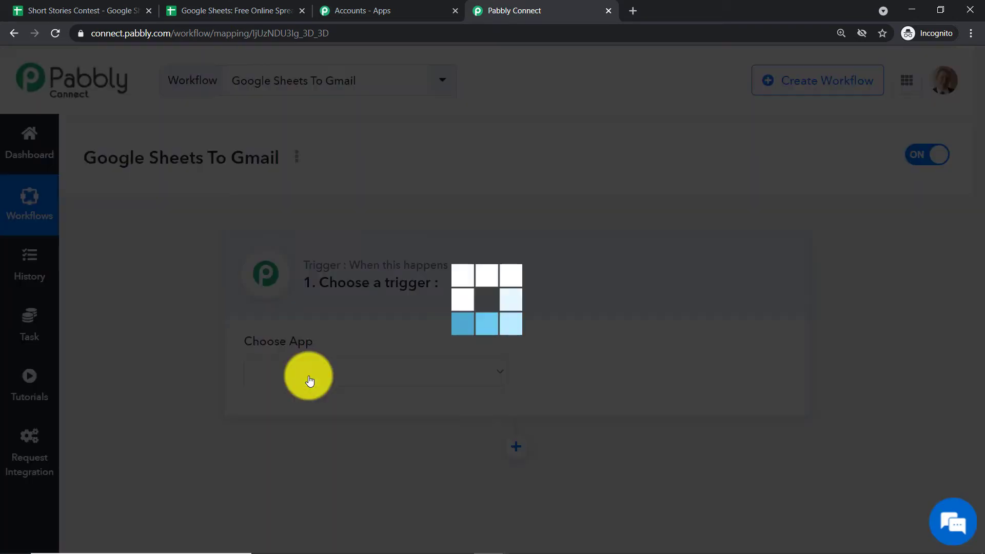
pyautogui.write('goog')
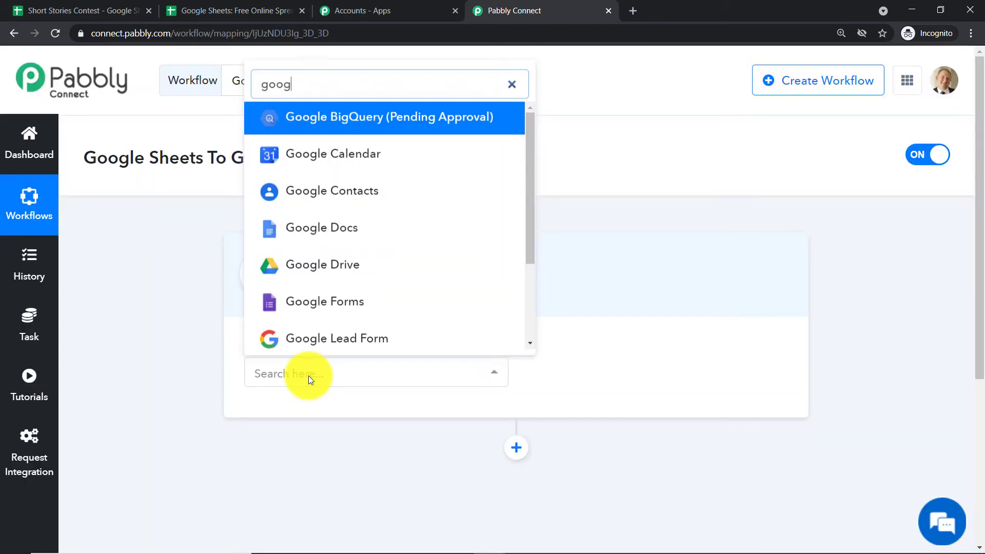
pyautogui.write('le sheet')
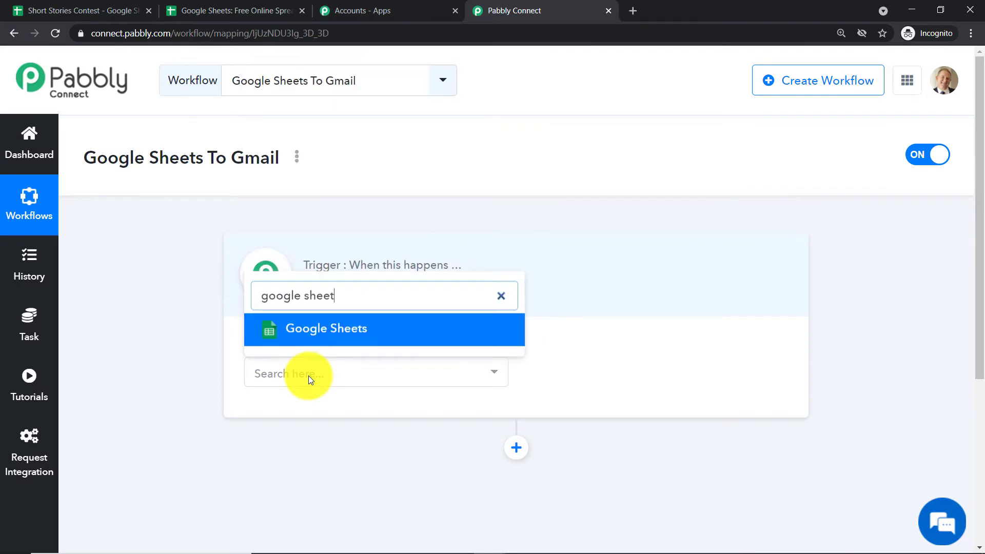
pyautogui.press('Return')
pyautogui.click(685, 379)
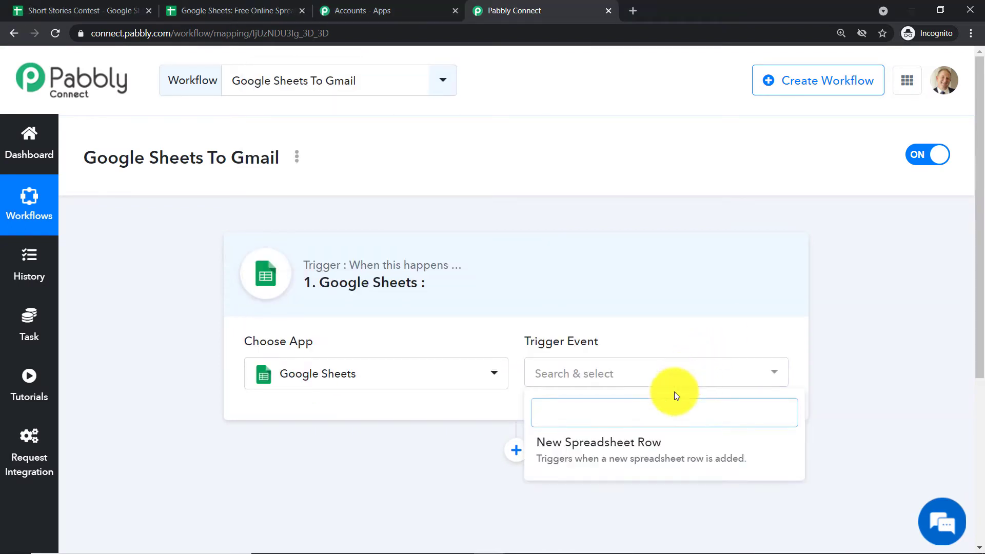
pyautogui.click(666, 447)
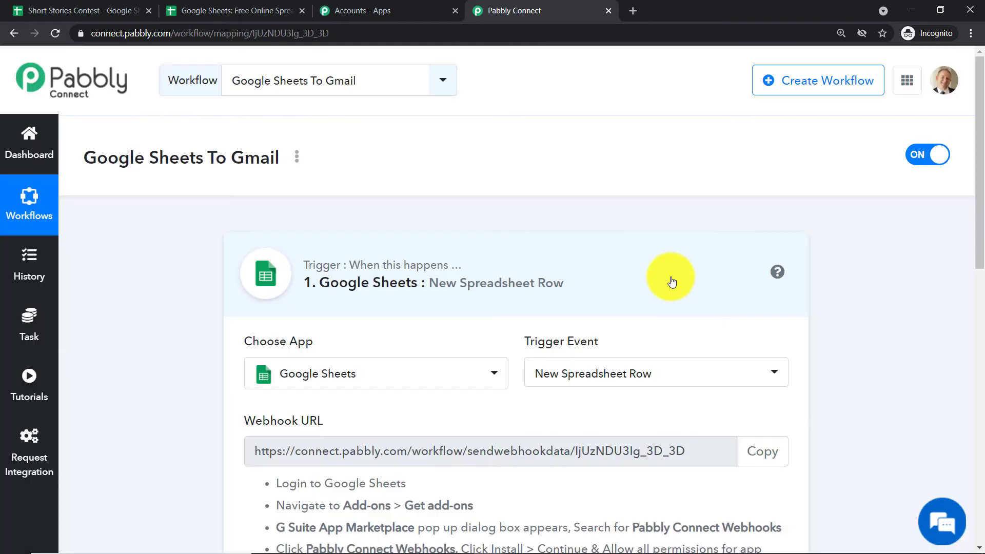
pyautogui.scroll(-3, 675, 276)
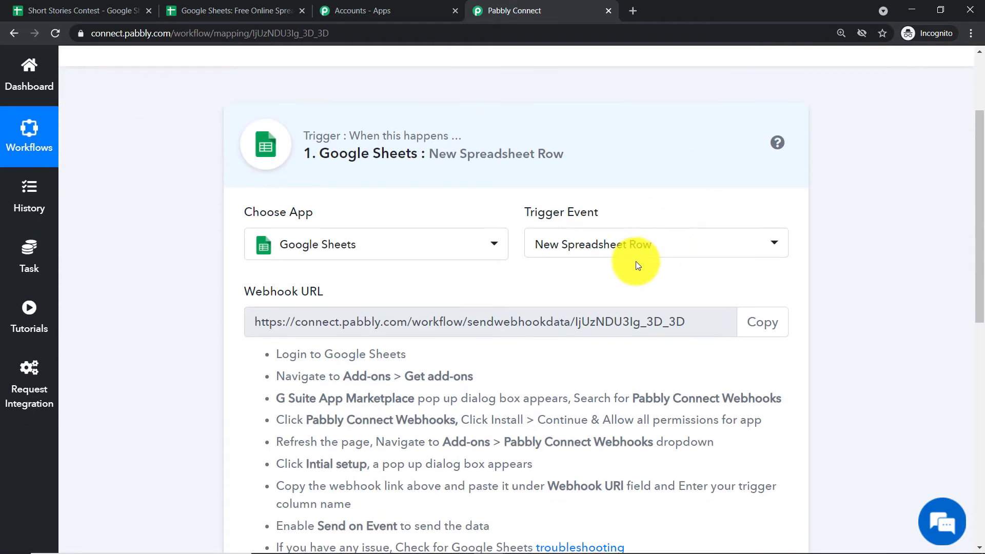
pyautogui.scroll(-1, 636, 261)
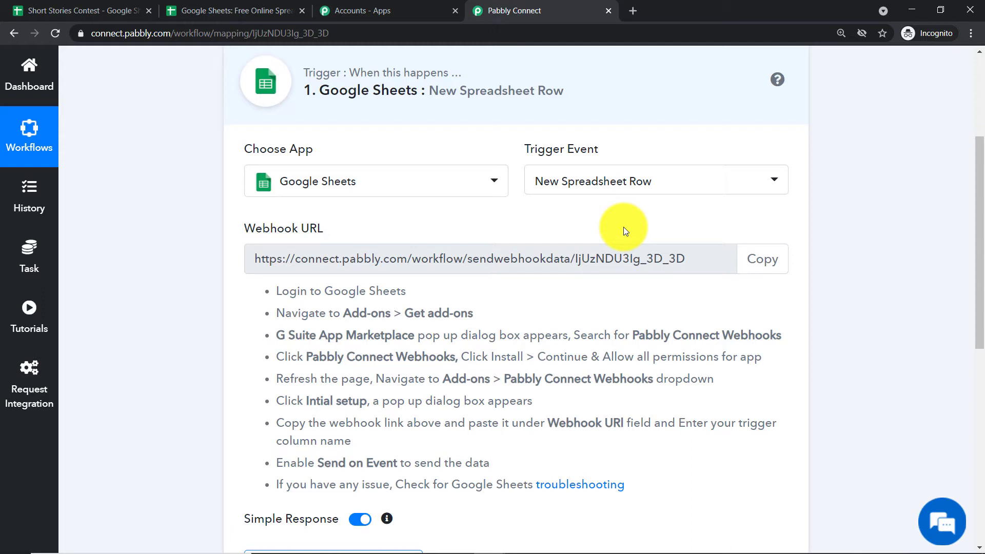
pyautogui.click(594, 189)
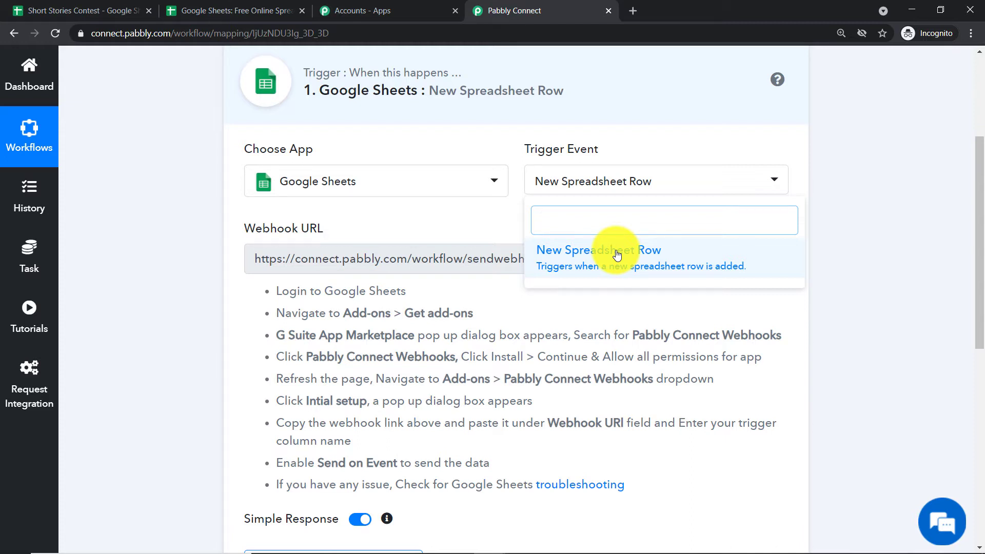
pyautogui.click(464, 215)
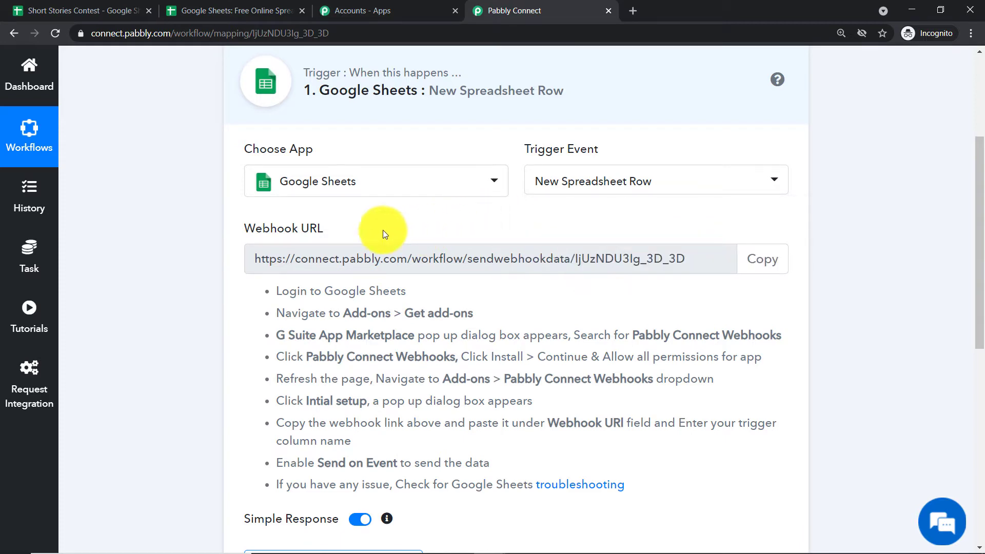
# Close the Short Stories Contest sheet and create a new blank spreadsheet in Google Sheets
pyautogui.click(227, 3)
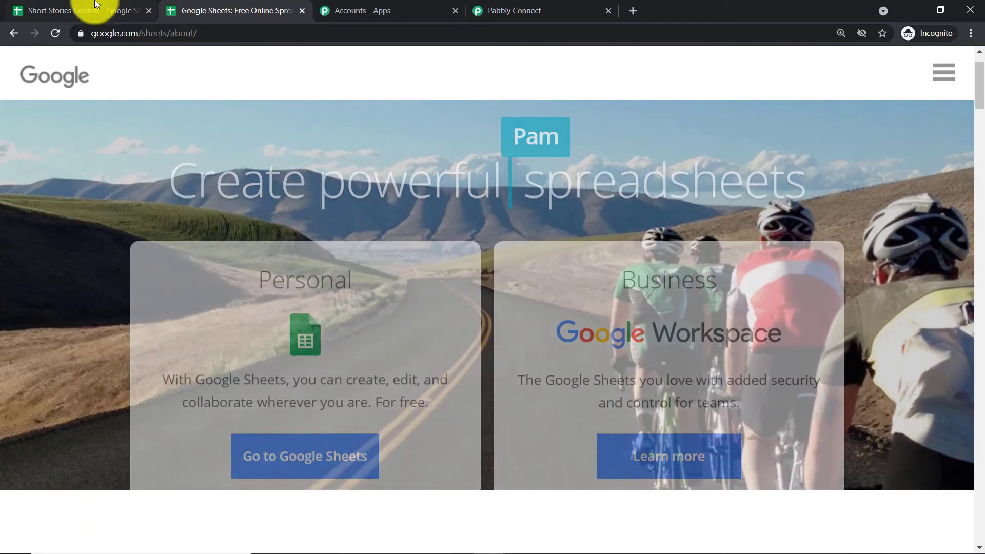
pyautogui.click(136, 15)
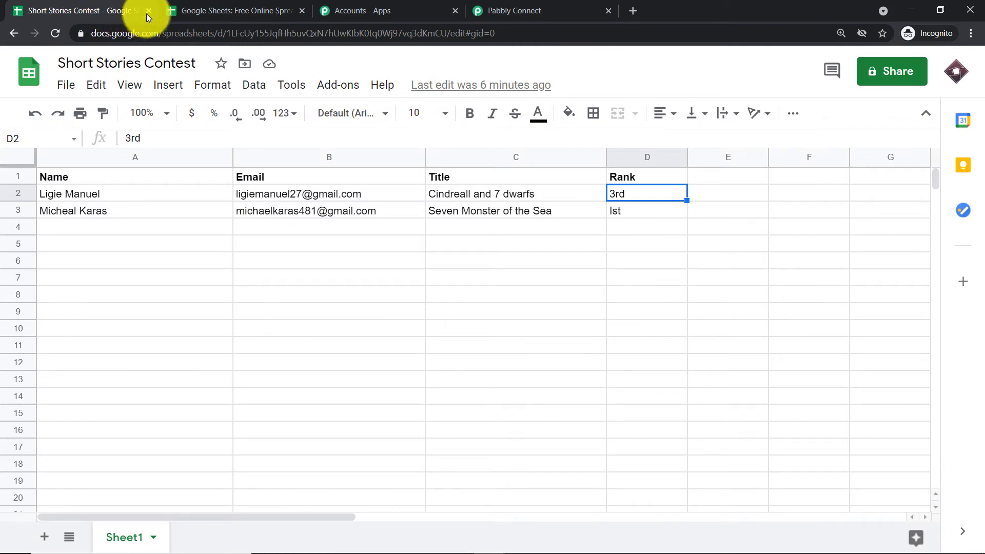
pyautogui.click(149, 10)
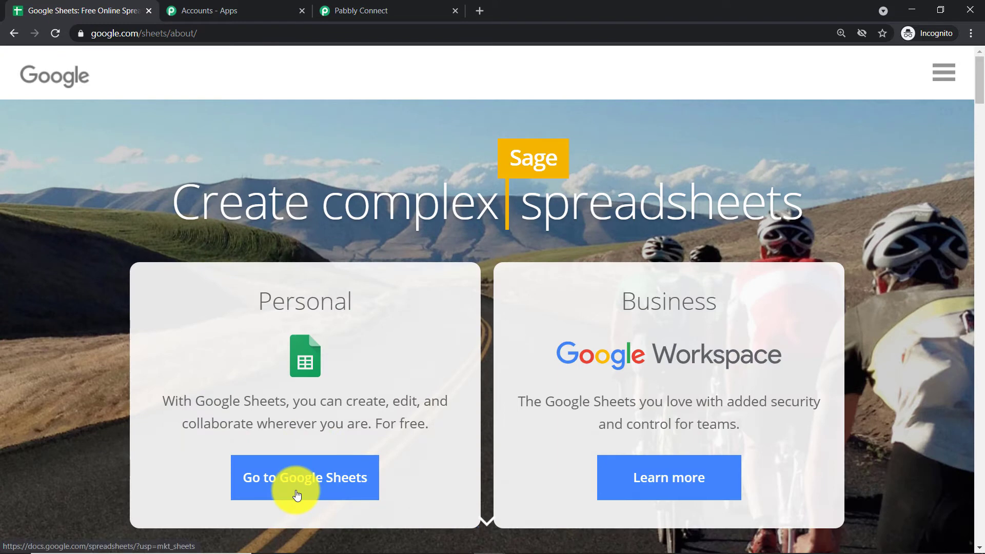
pyautogui.click(296, 494)
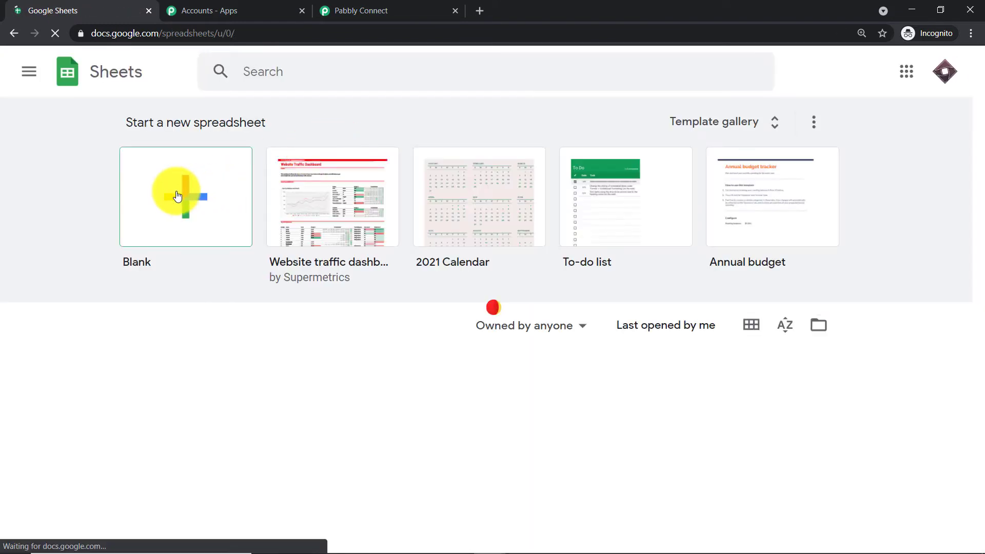
pyautogui.click(177, 195)
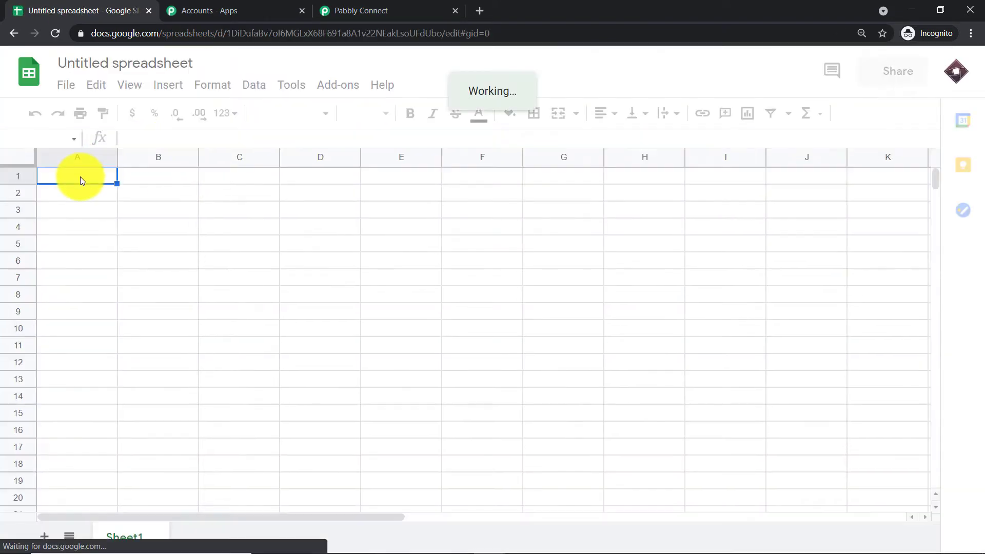
# Enter the headers Name, Email, Title of Blog and Position in cells A1 to D1, and widen column C
pyautogui.write('Name')
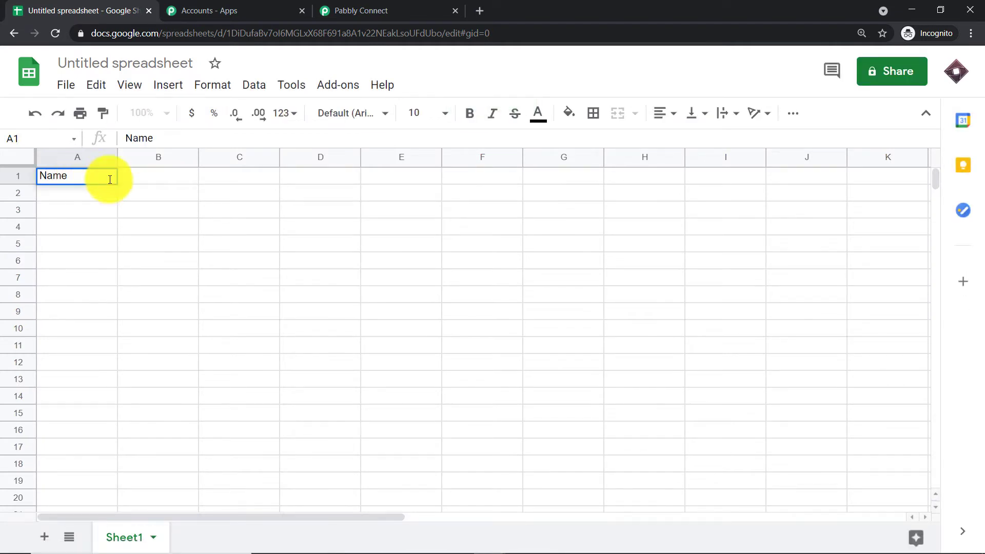
pyautogui.click(137, 180)
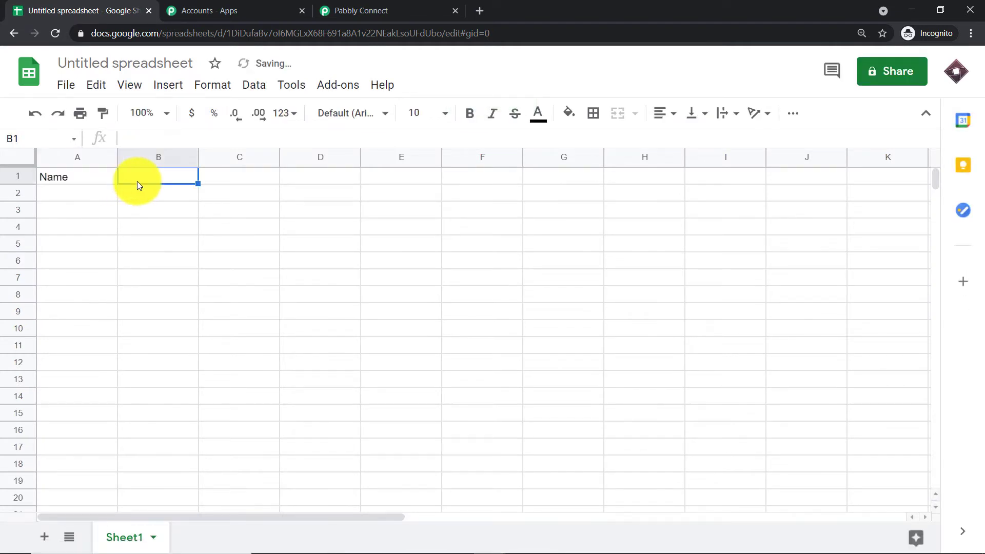
pyautogui.write('Email')
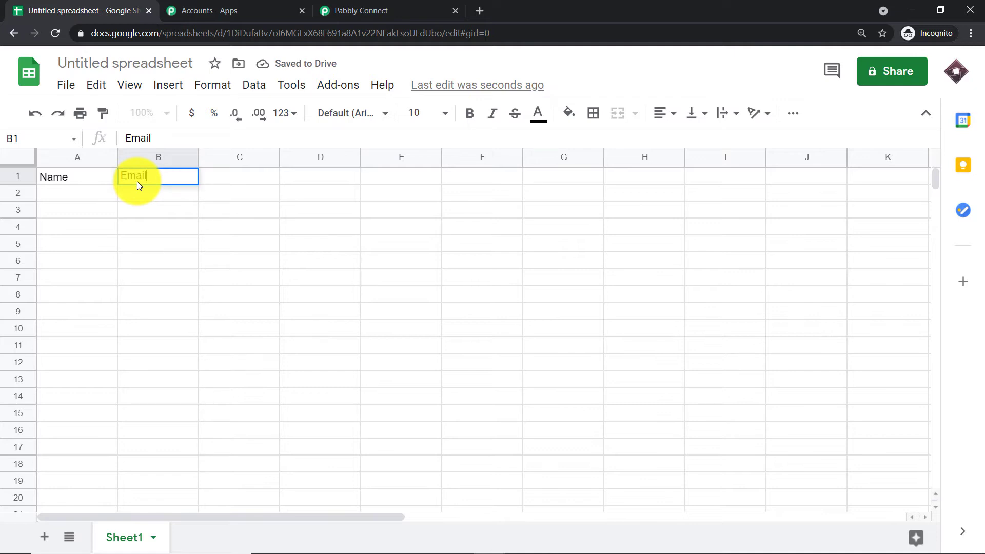
pyautogui.click(220, 175)
pyautogui.write('Ti')
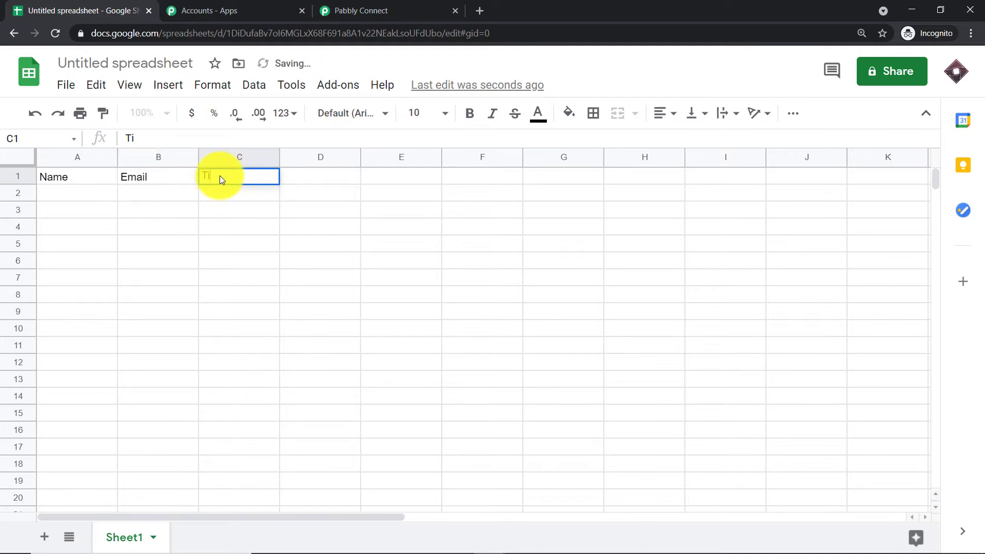
pyautogui.write('tle of Blog')
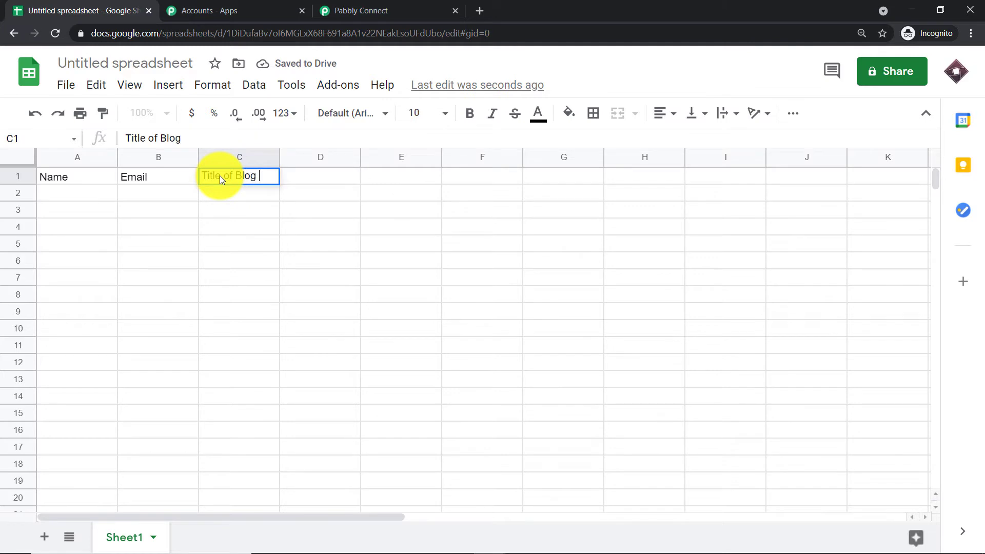
pyautogui.click(301, 175)
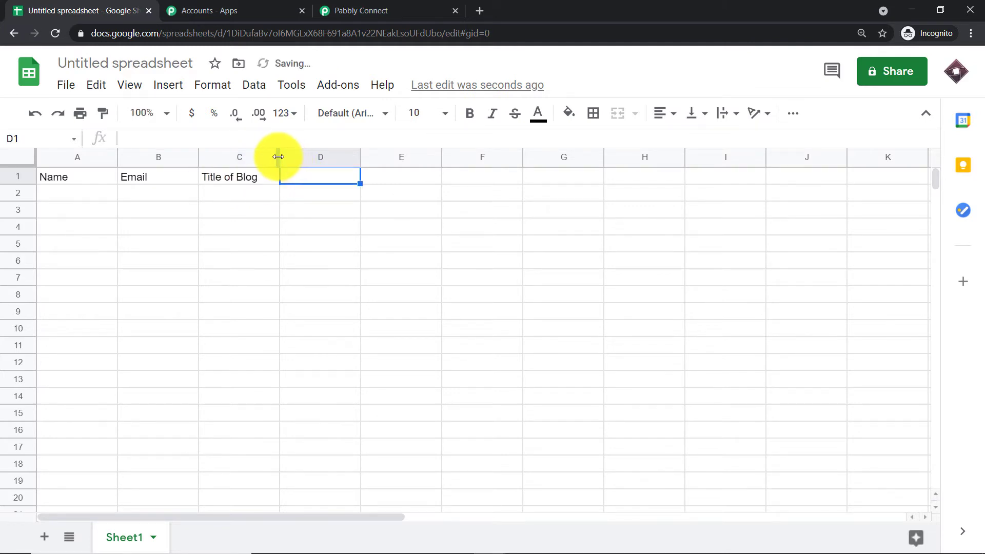
pyautogui.moveTo(280, 156); pyautogui.dragTo(328, 168)
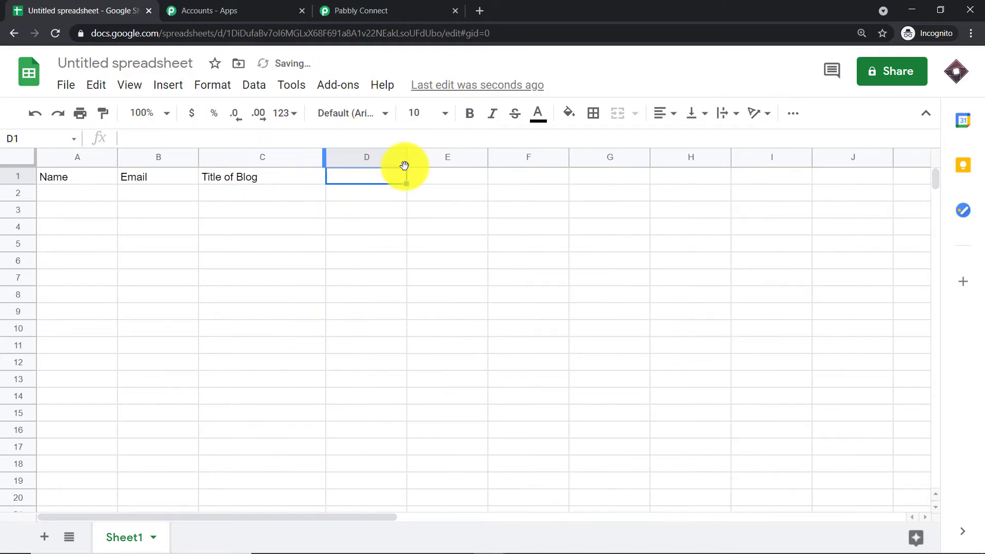
pyautogui.write('P')
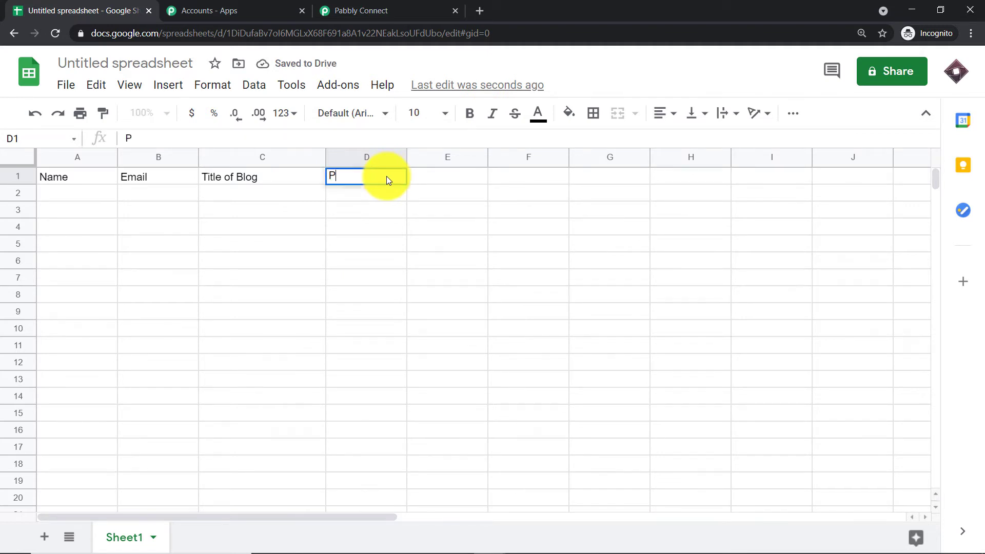
pyautogui.write('osition')
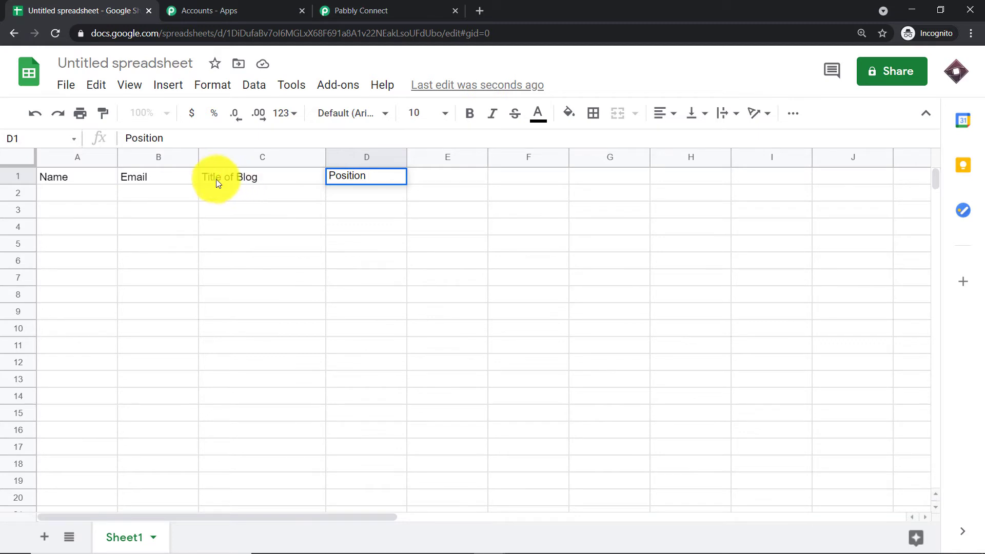
# Rename the spreadsheet as "Blog Writing Contest"
pyautogui.click(124, 60)
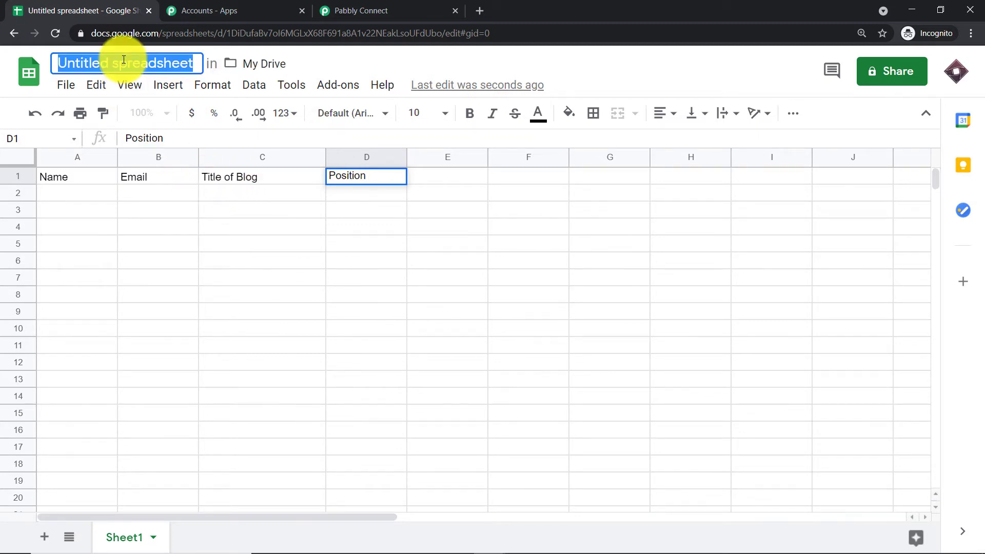
pyautogui.press('BackSpace')
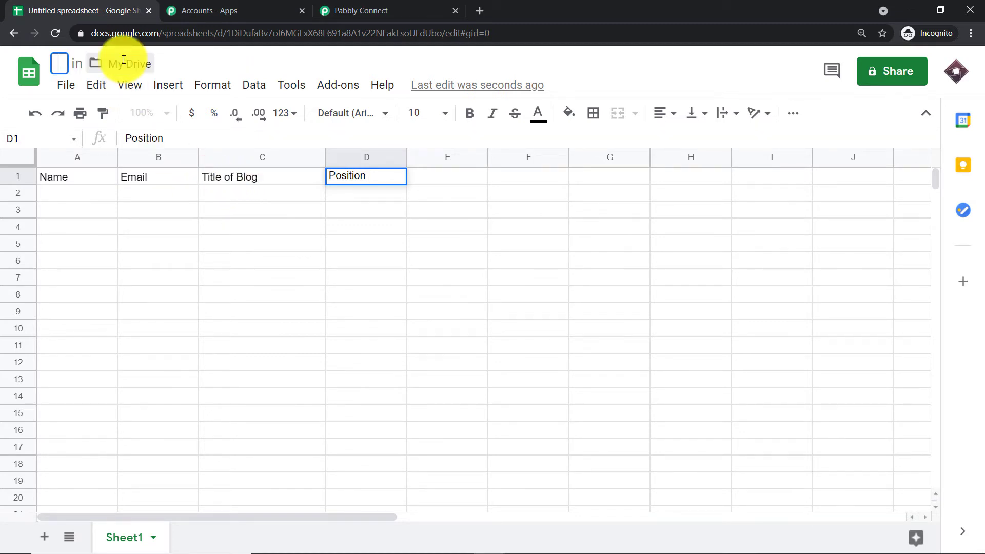
pyautogui.write('Blo')
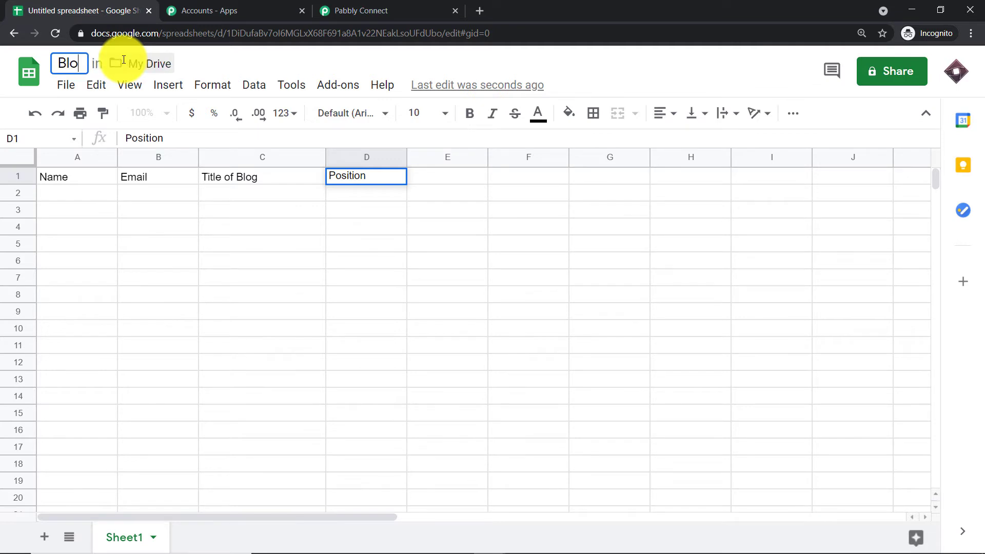
pyautogui.write('g Wr')
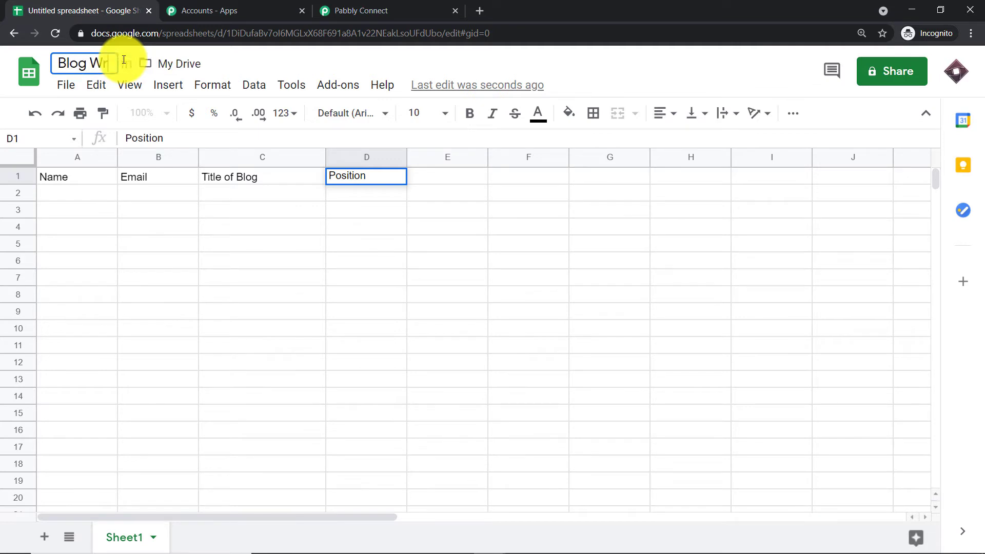
pyautogui.write('iting Contest')
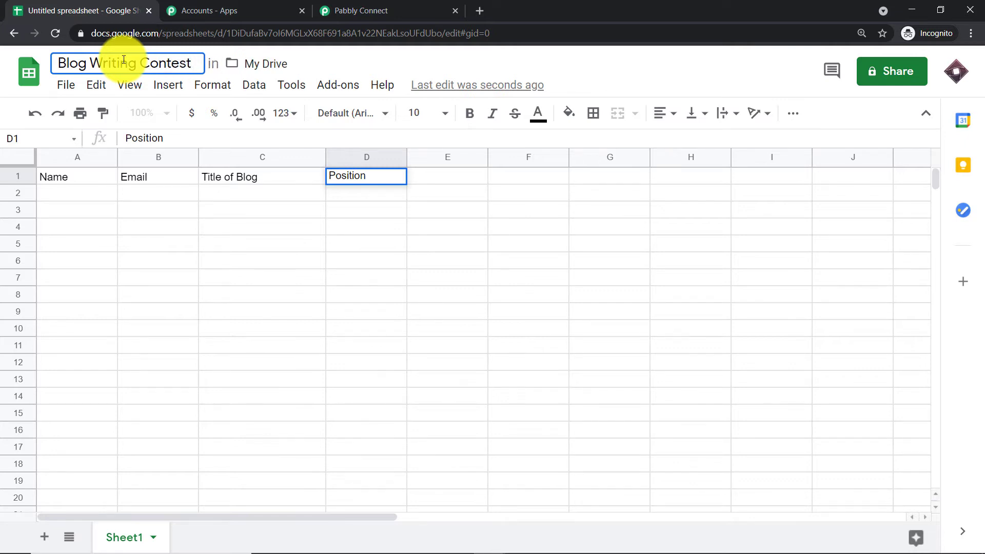
pyautogui.press('Return')
pyautogui.click(365, 227)
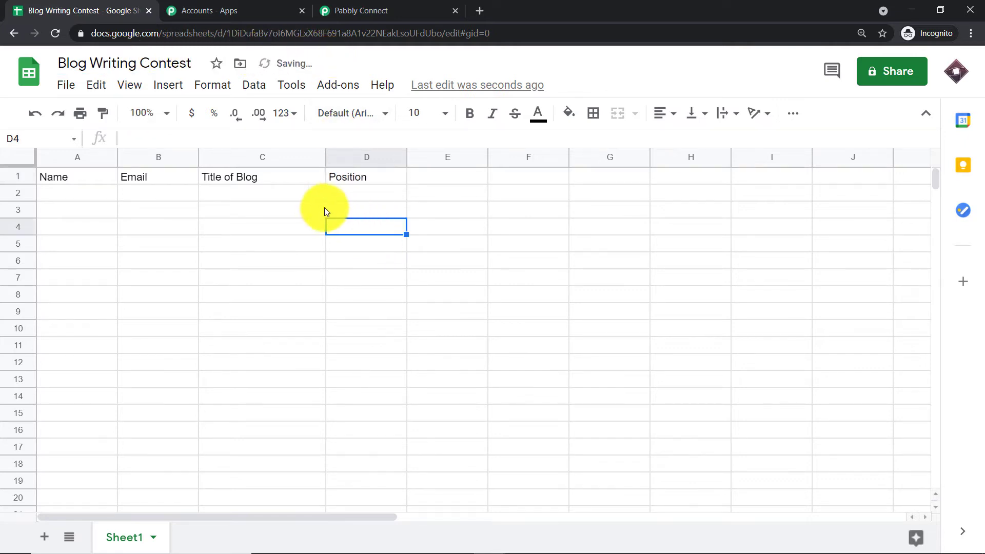
# Make the four column headers in A1 to D1 bold
pyautogui.click(86, 177)
pyautogui.click(469, 112)
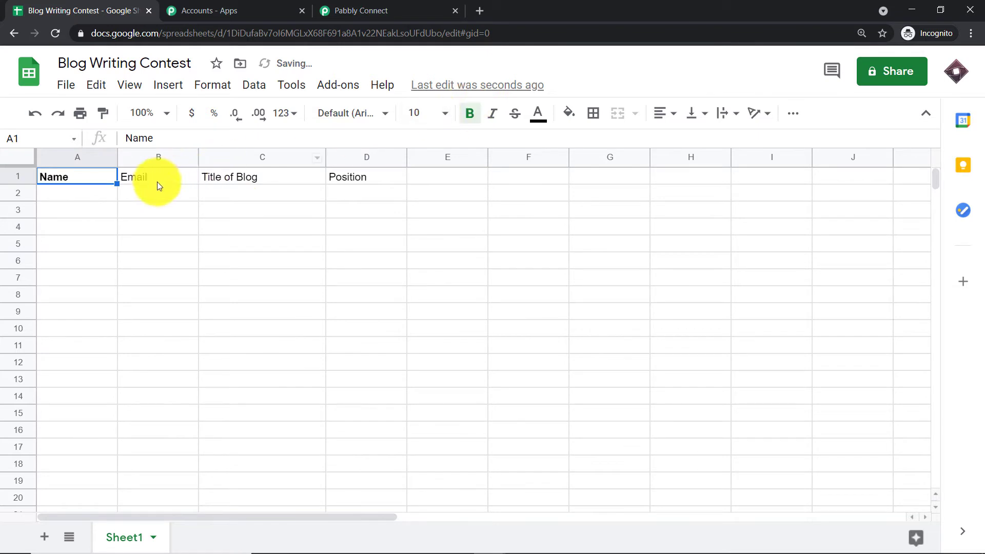
pyautogui.click(157, 181)
pyautogui.click(468, 112)
pyautogui.click(242, 176)
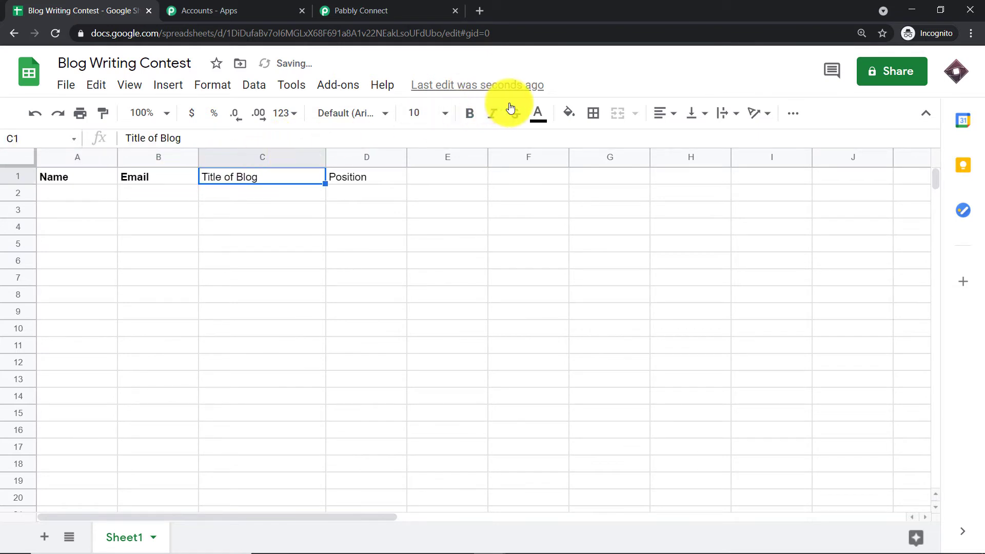
pyautogui.click(468, 112)
pyautogui.click(351, 178)
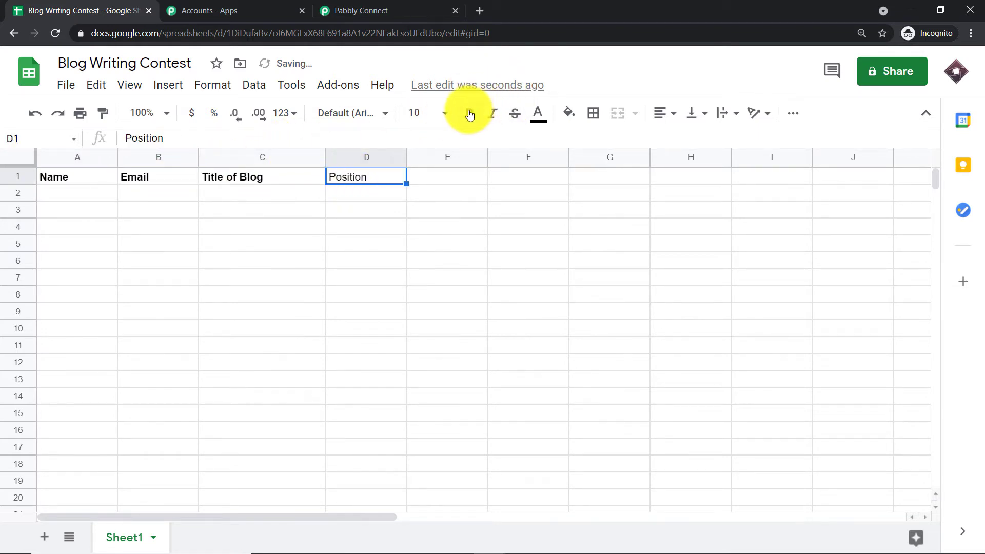
pyautogui.click(469, 112)
pyautogui.click(472, 235)
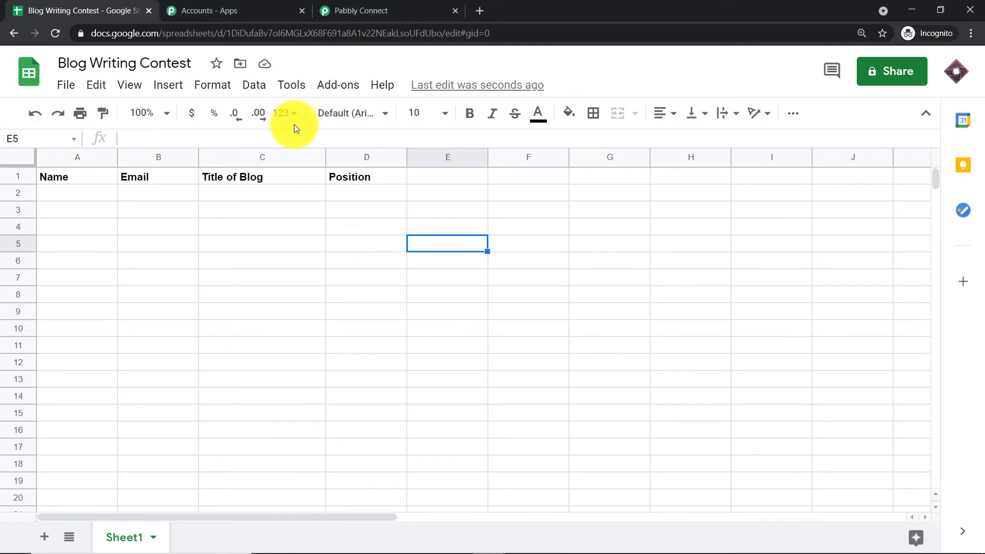
# Search the Google Workspace Marketplace for the Pabbly Connect Webhooks add-on, check whether it is installed, and close the marketplace
pyautogui.click(345, 85)
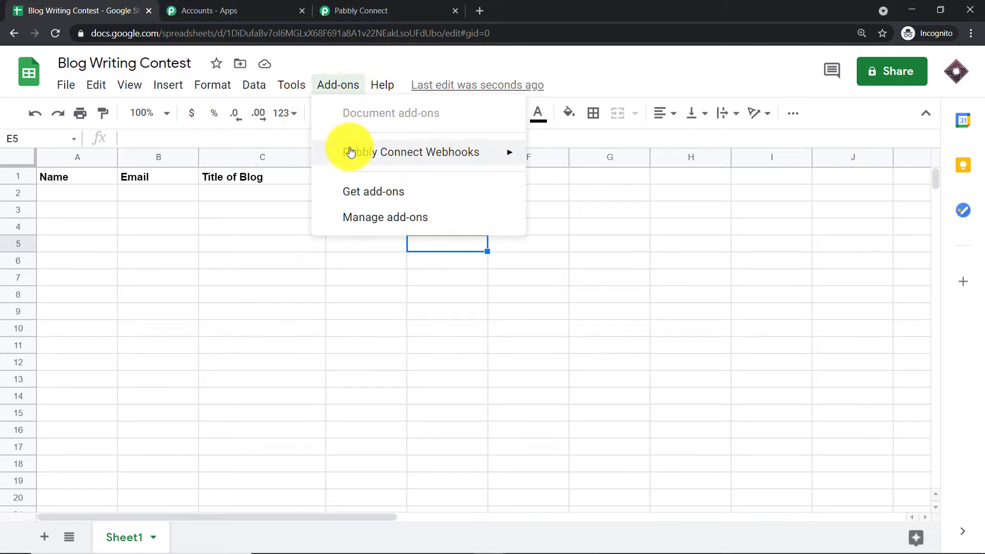
pyautogui.moveTo(351, 152)
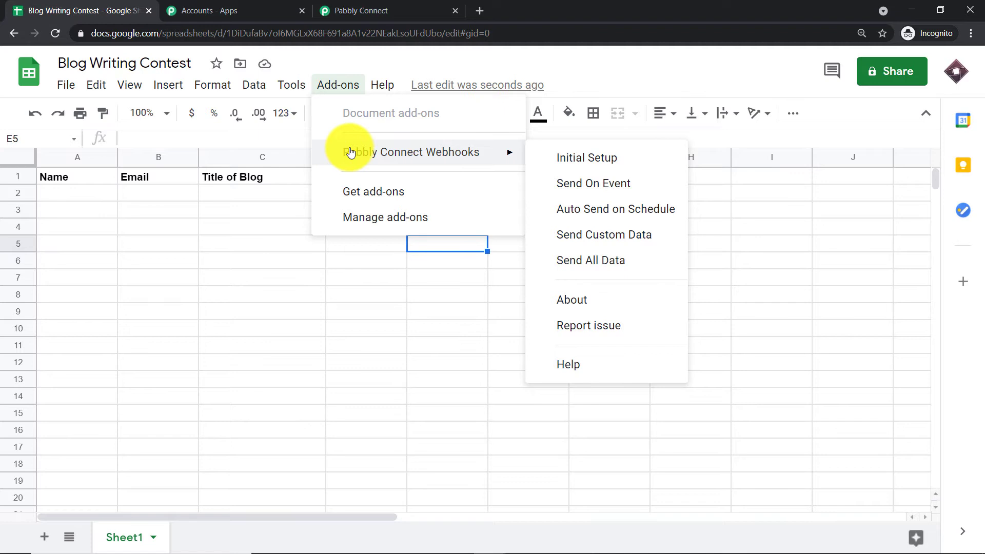
pyautogui.click(359, 195)
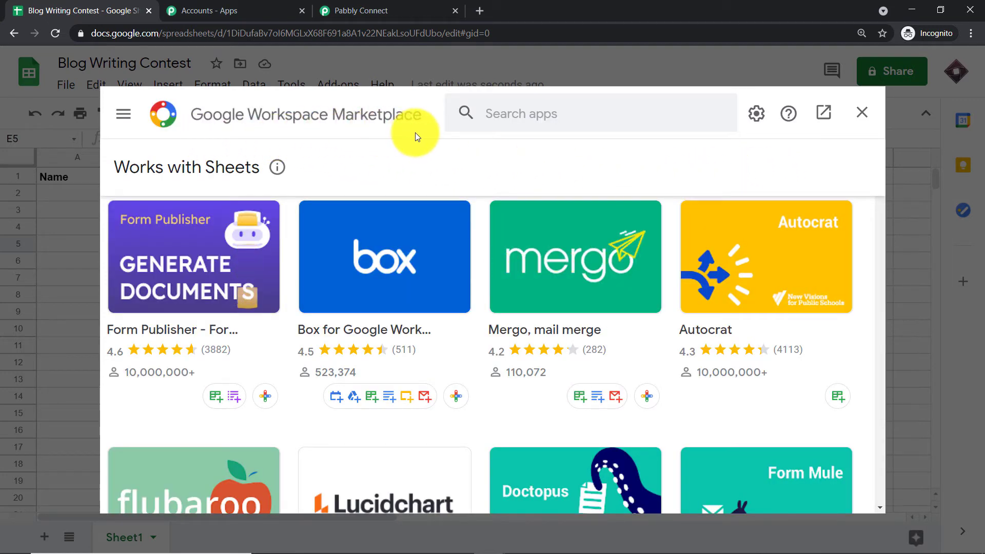
pyautogui.click(492, 123)
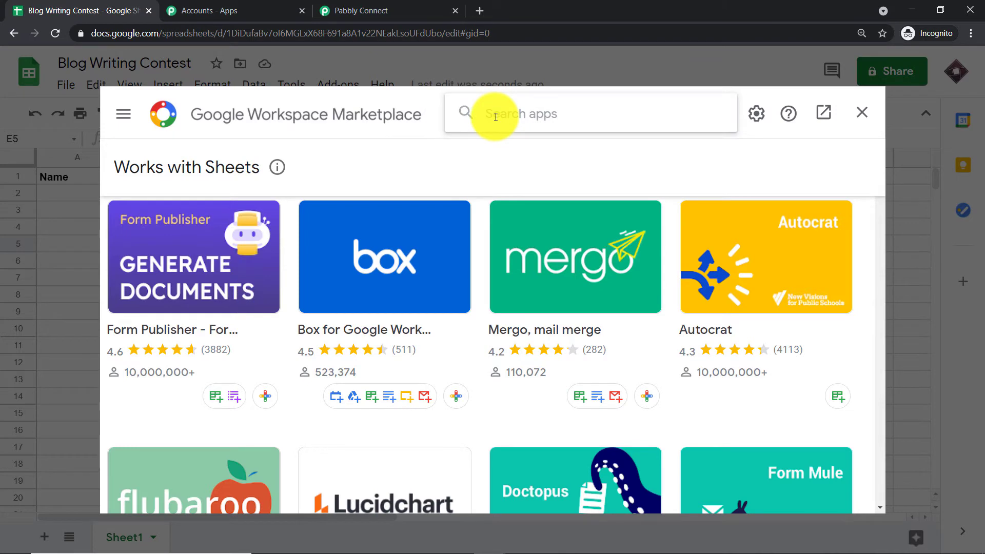
pyautogui.write('Pa')
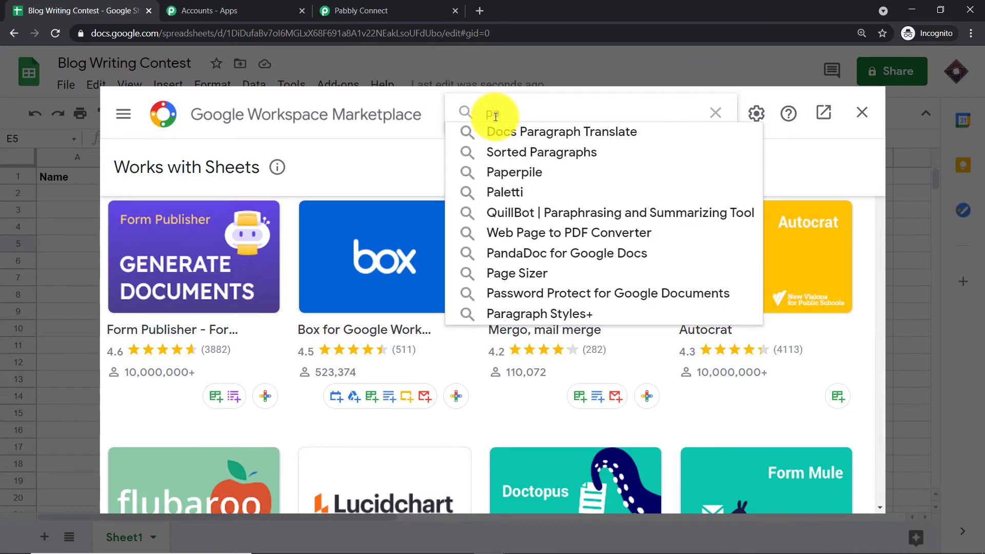
pyautogui.write('bbly')
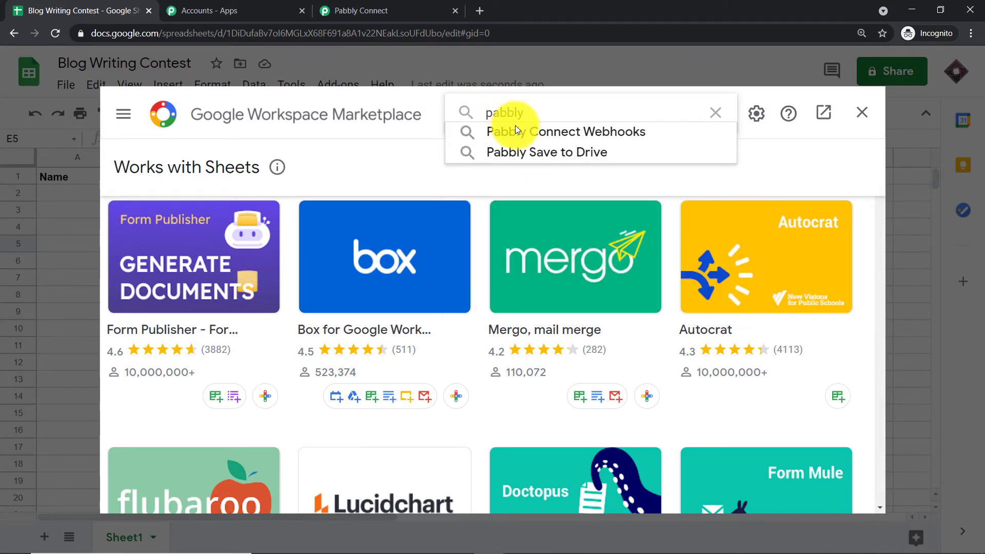
pyautogui.click(518, 129)
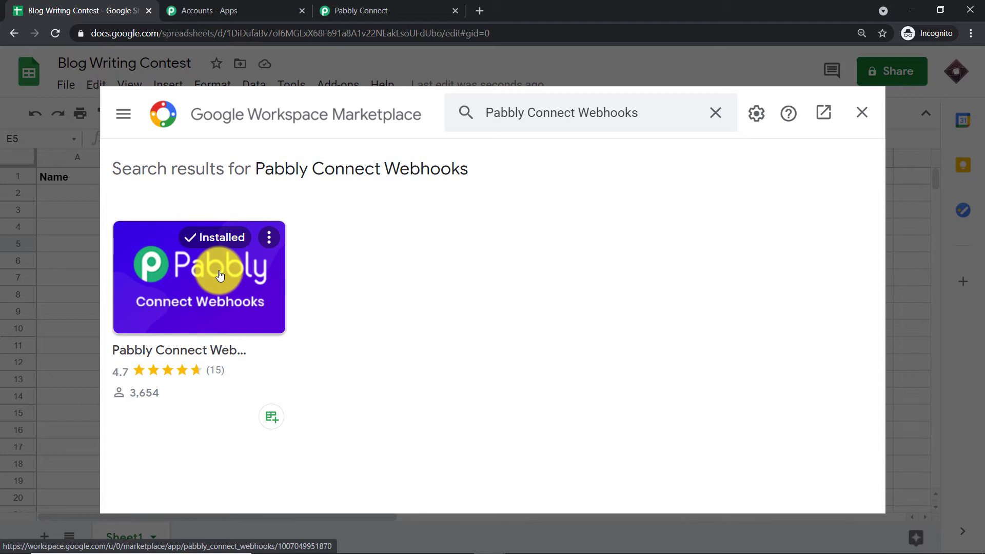
pyautogui.click(862, 114)
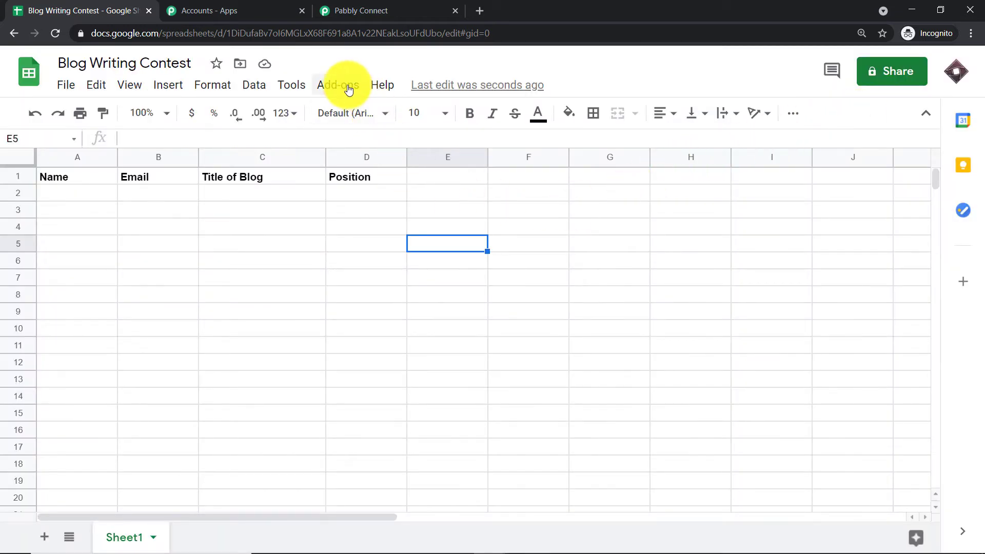
pyautogui.click(348, 89)
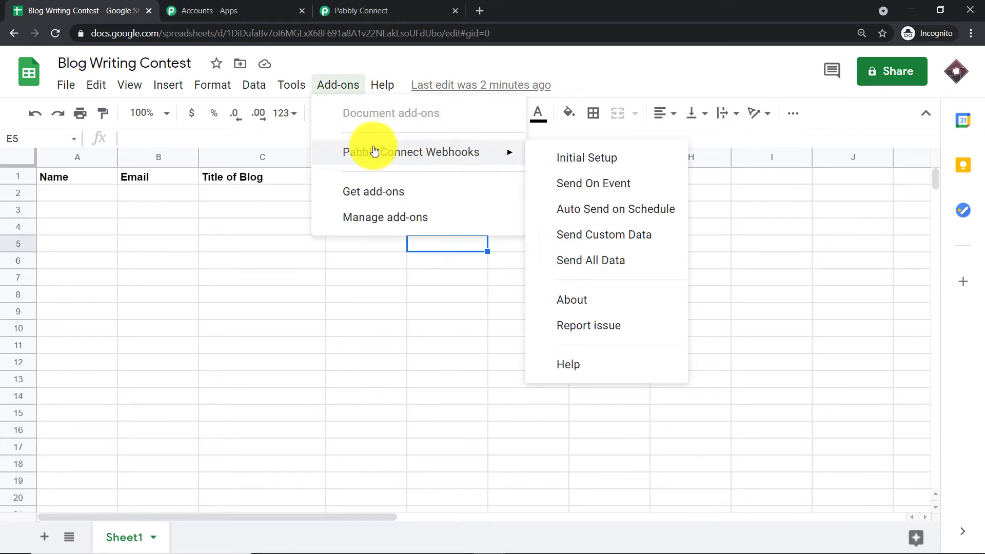
pyautogui.click(595, 164)
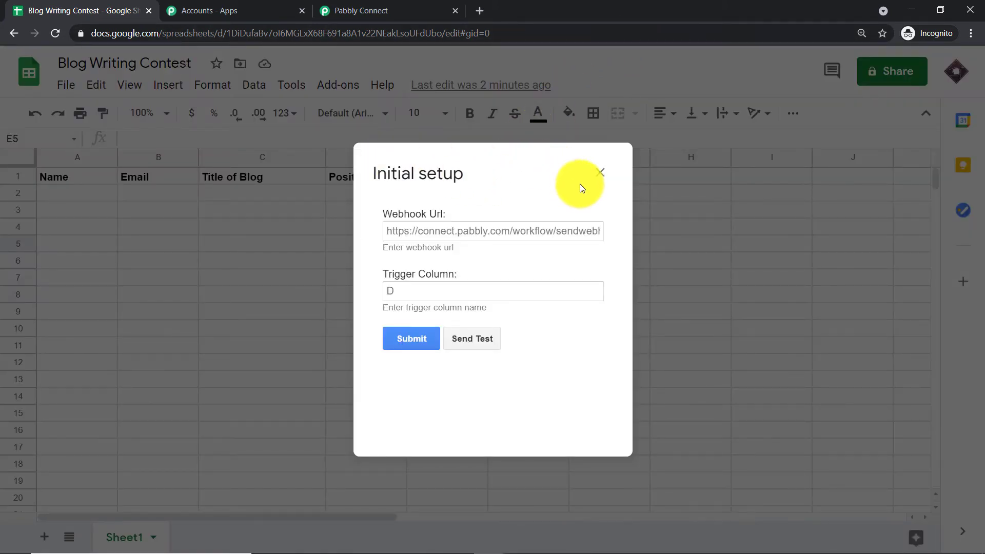
pyautogui.click(598, 172)
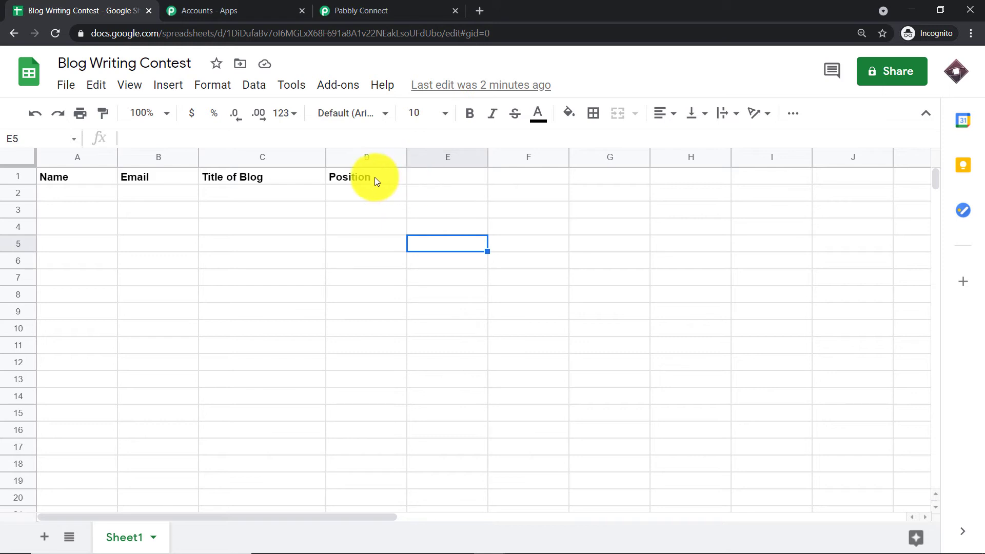
# Open the initial setup of Pabbly Connect Webhooks for this sheet and set the trigger column to D
pyautogui.click(337, 84)
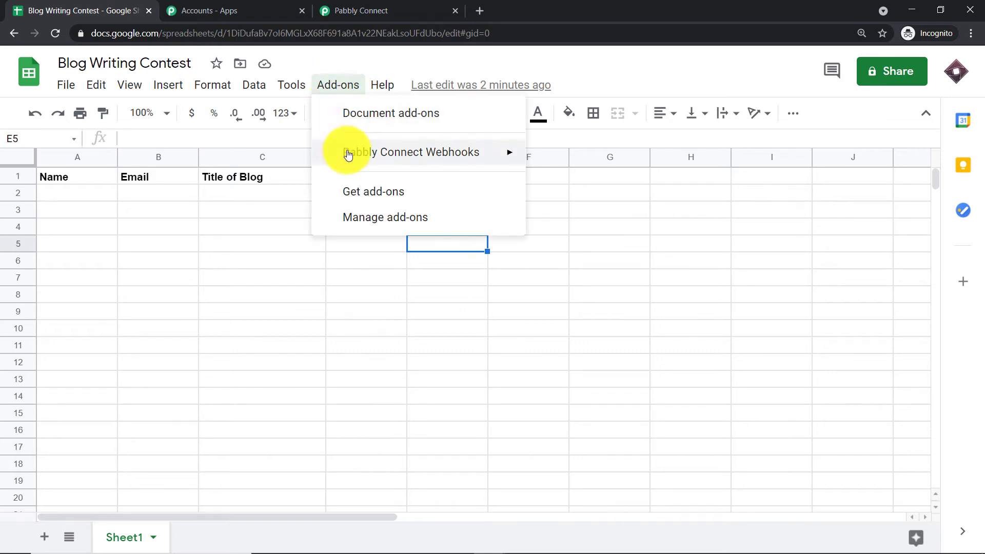
pyautogui.moveTo(386, 152)
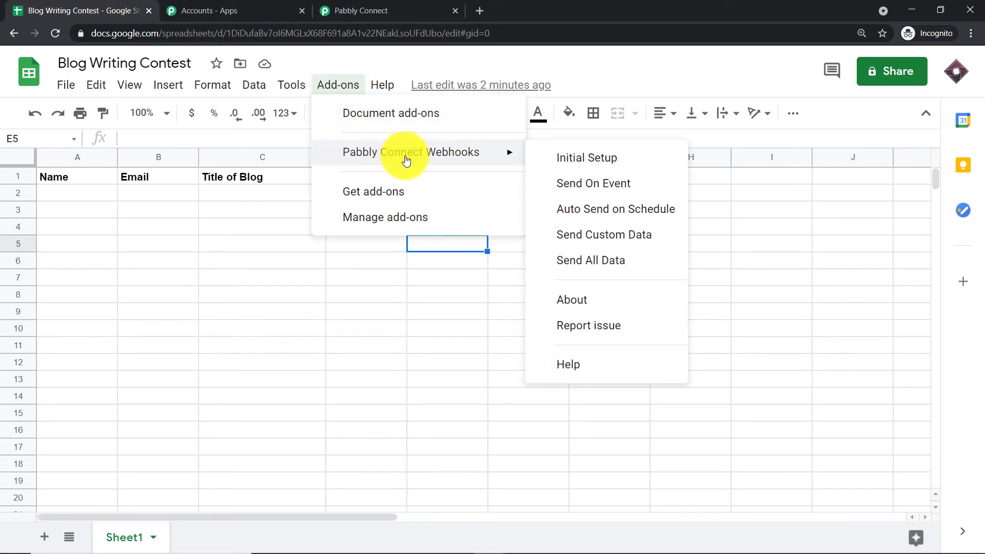
pyautogui.click(574, 157)
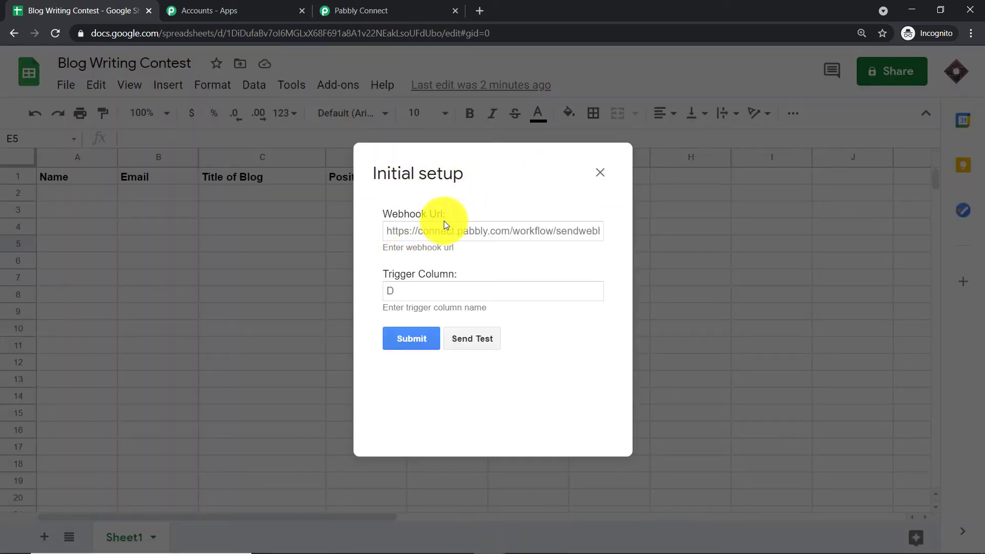
pyautogui.click(437, 288)
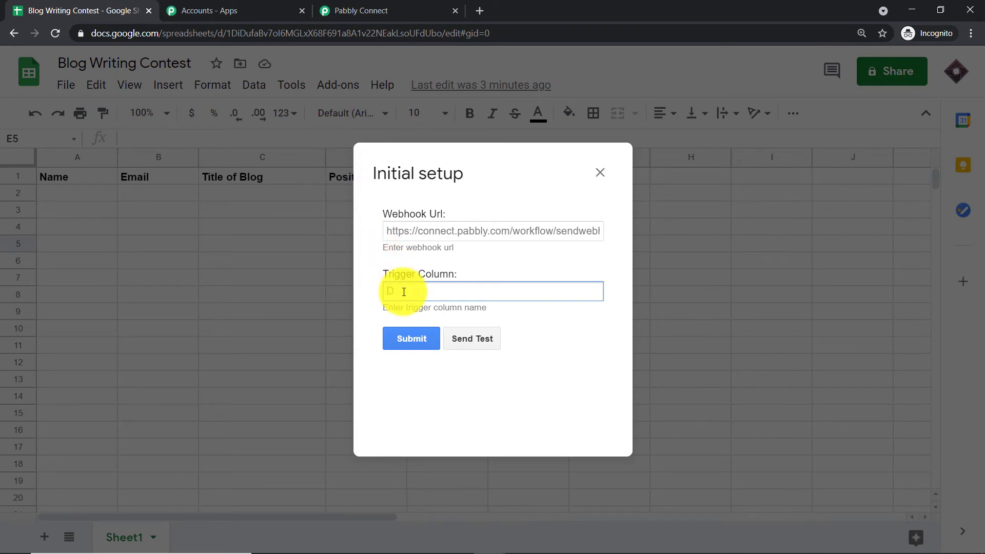
pyautogui.write('D')
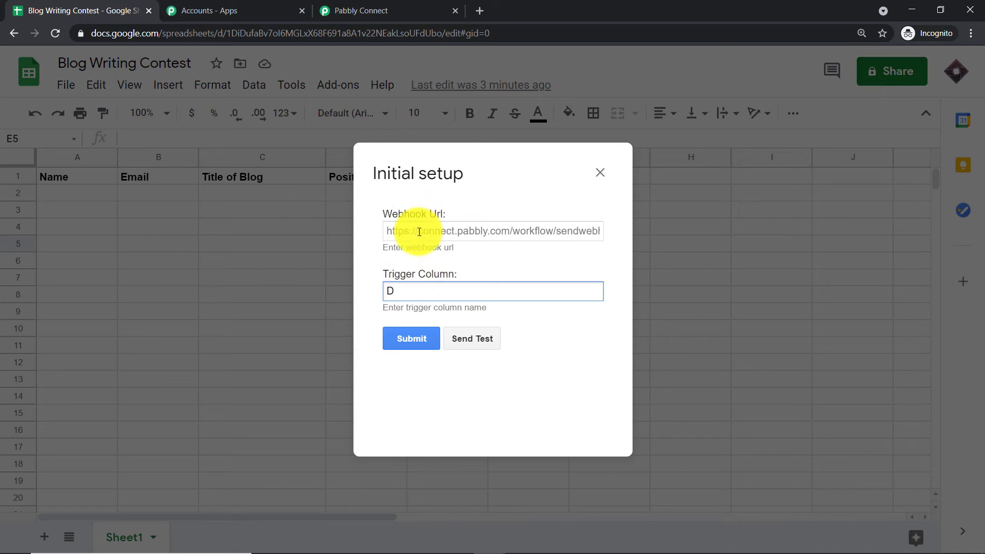
# Copy the trigger's webhook URL from Pabbly Connect into the Webhook Url field of the initial setup and submit it
pyautogui.click(420, 232)
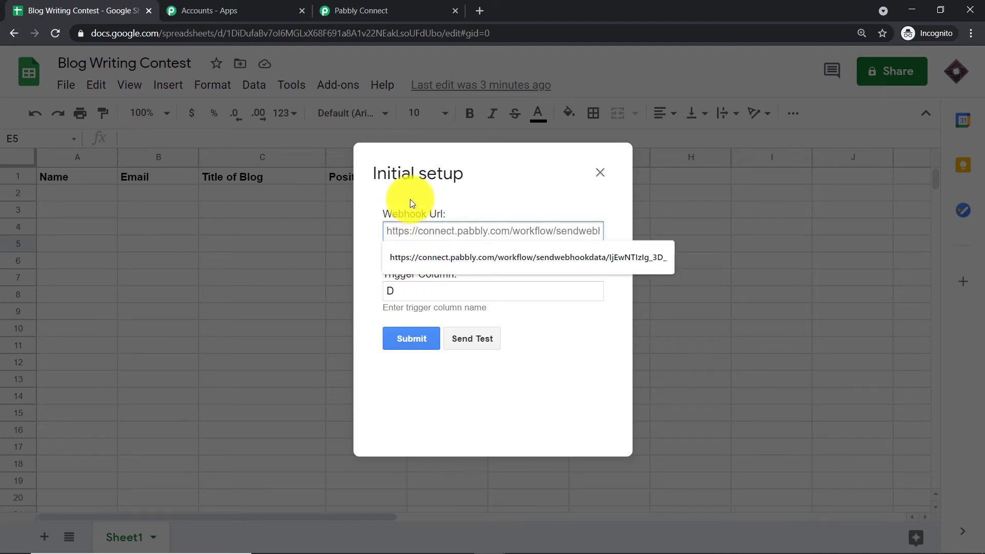
pyautogui.click(362, 11)
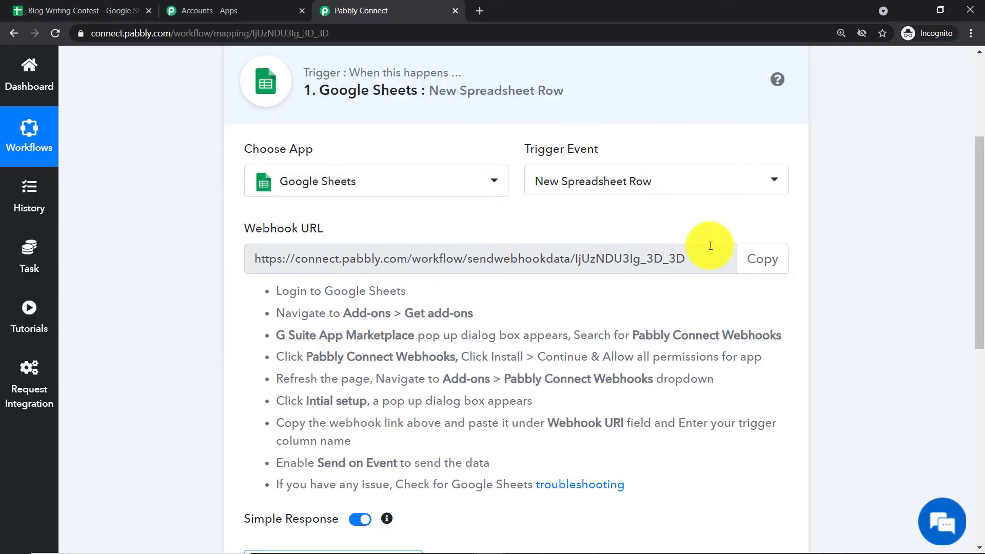
pyautogui.click(754, 260)
pyautogui.click(99, 9)
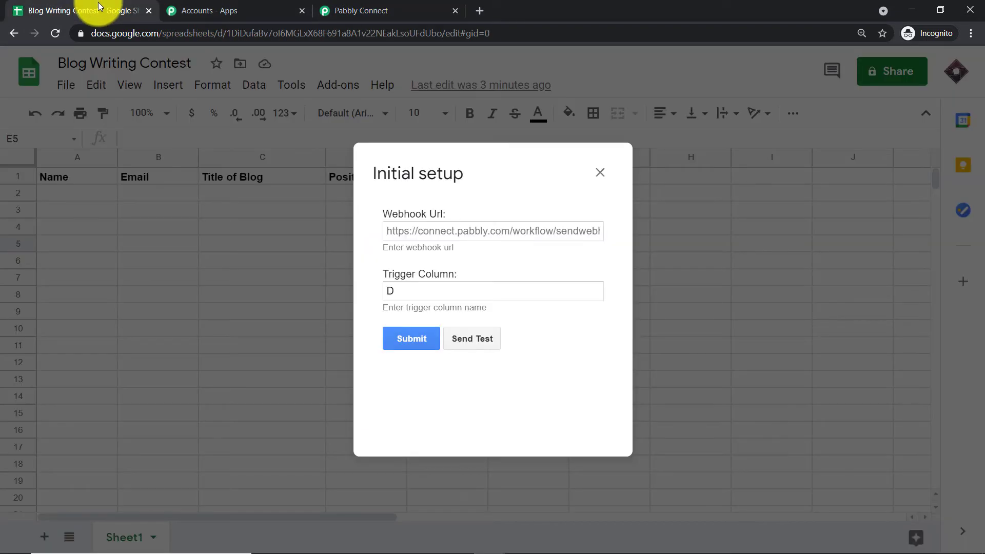
pyautogui.click(428, 234)
pyautogui.rightClick(427, 234)
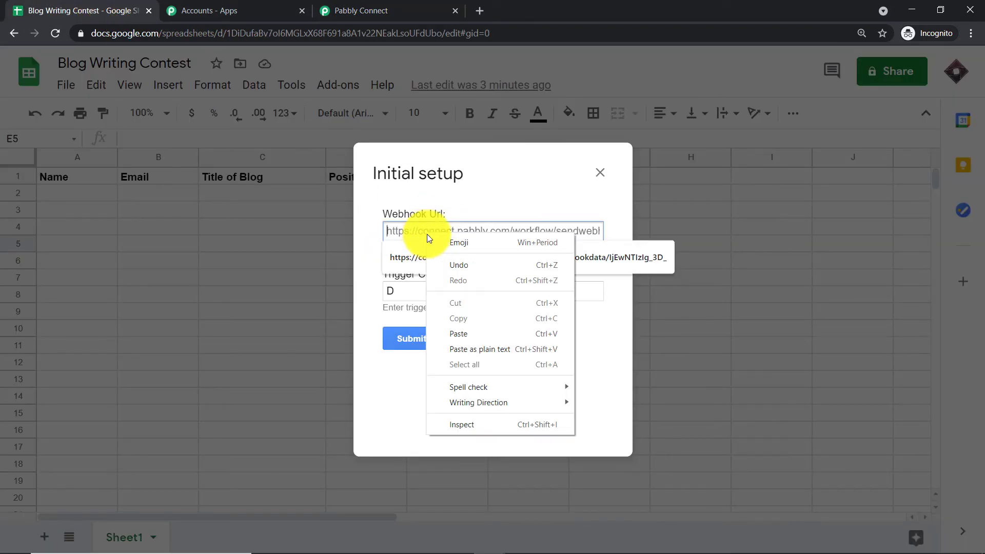
pyautogui.click(463, 333)
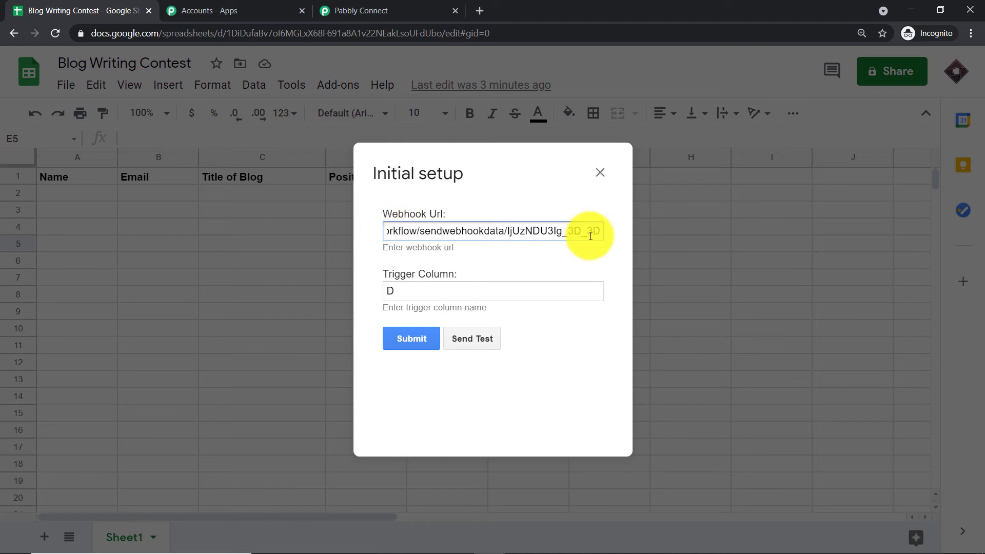
pyautogui.click(405, 339)
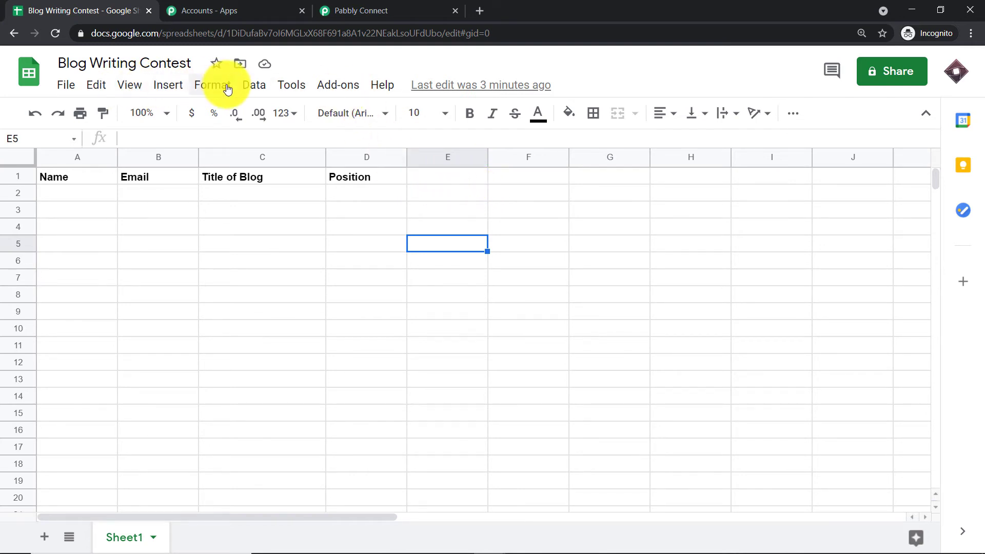
# Enable Send On Event for Pabbly Connect Webhooks in the Blog Writing Contest sheet
pyautogui.click(339, 86)
pyautogui.moveTo(352, 152)
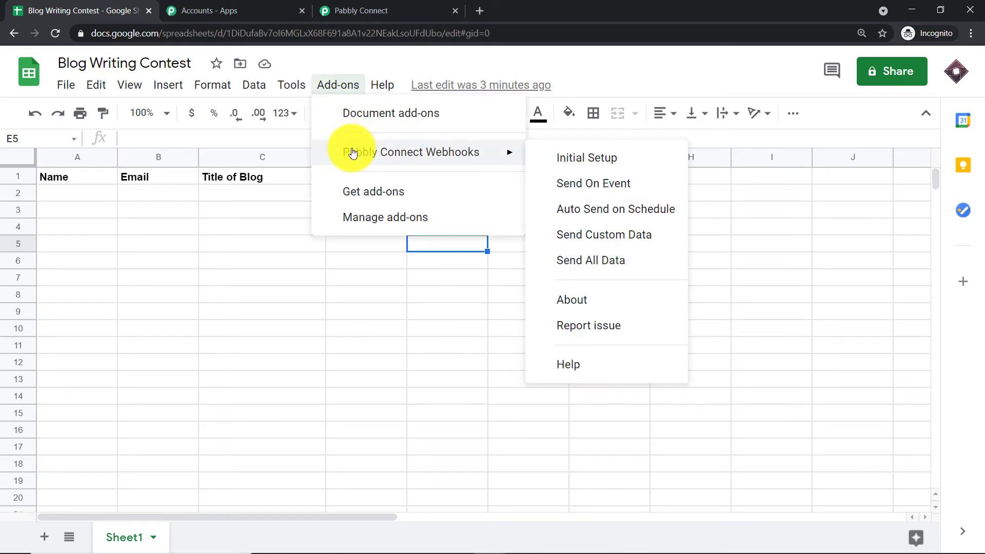
pyautogui.click(581, 183)
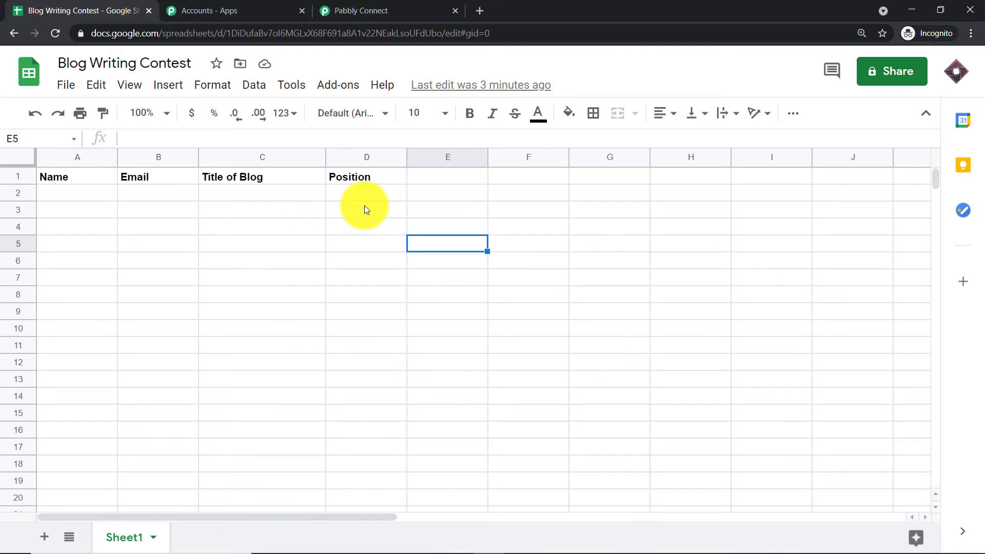
# Switch to Pabbly Connect and start capturing the webhook response for the Google Sheets trigger
pyautogui.click(351, 8)
pyautogui.scroll(-1, 601, 172)
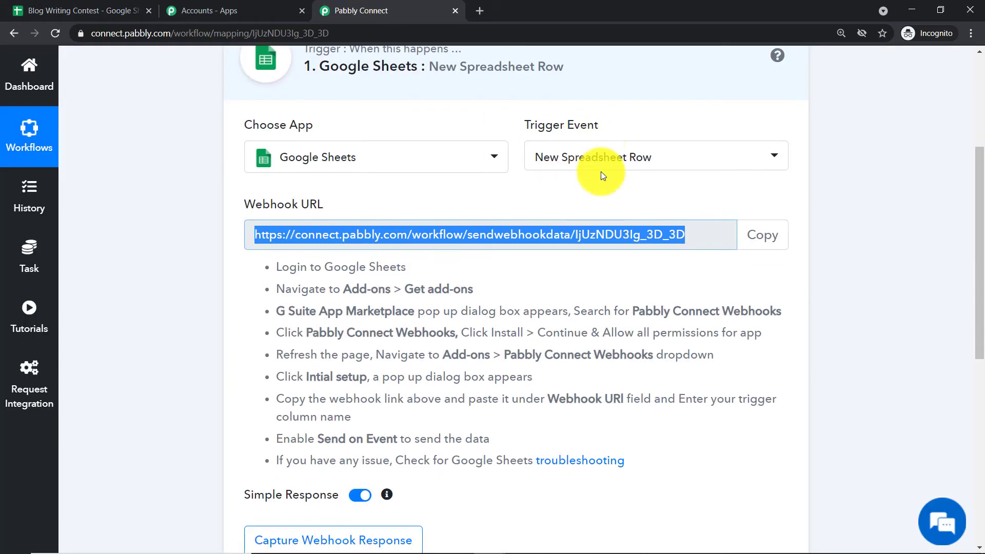
pyautogui.scroll(-3, 601, 172)
pyautogui.click(337, 379)
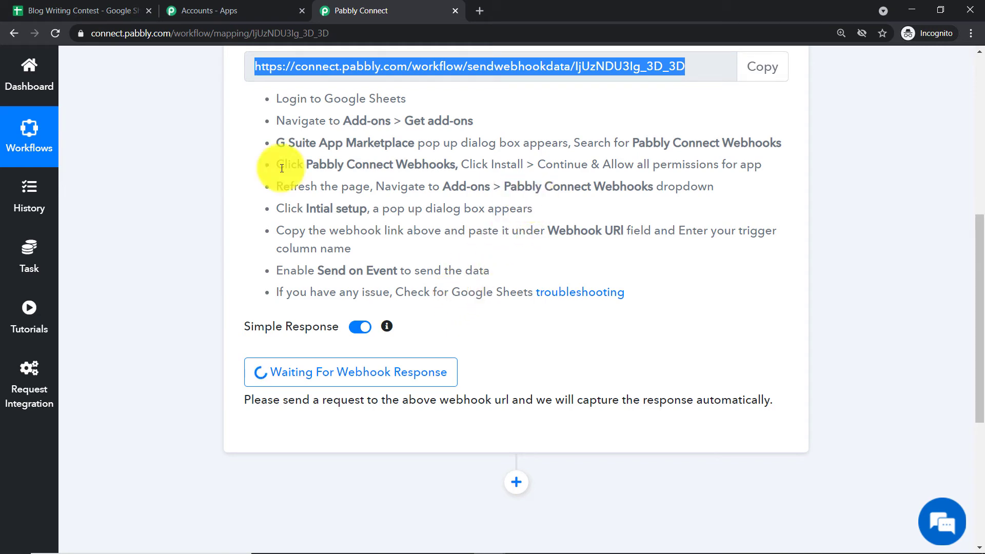
# Return to the Blog Writing Contest sheet and enter the participant's full name in A2 and e-mail address in B2
pyautogui.click(79, 9)
pyautogui.click(74, 200)
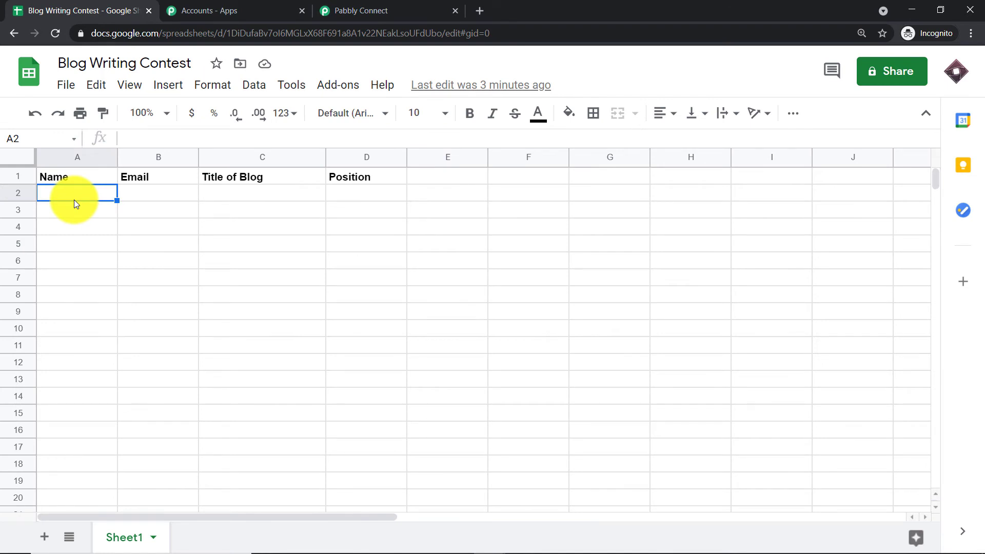
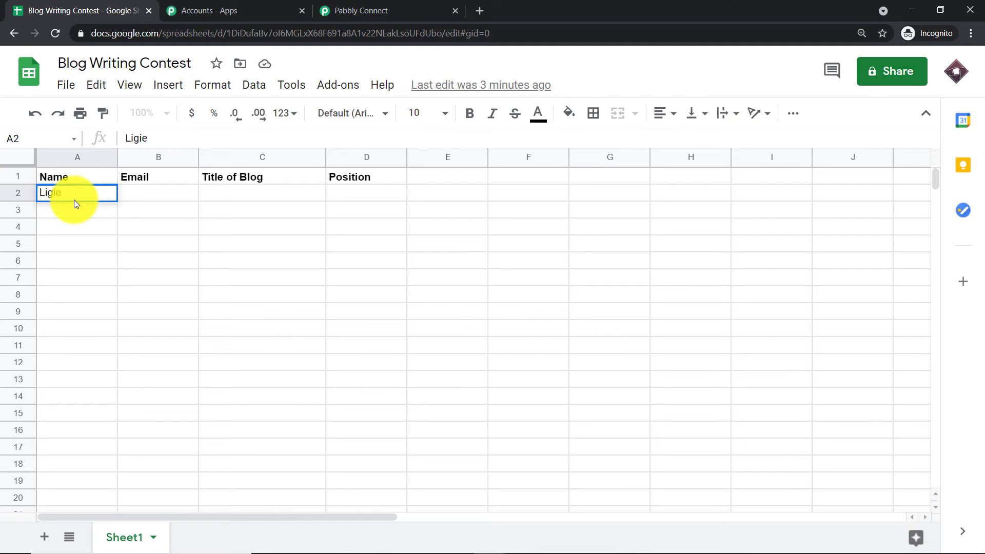
pyautogui.click(128, 197)
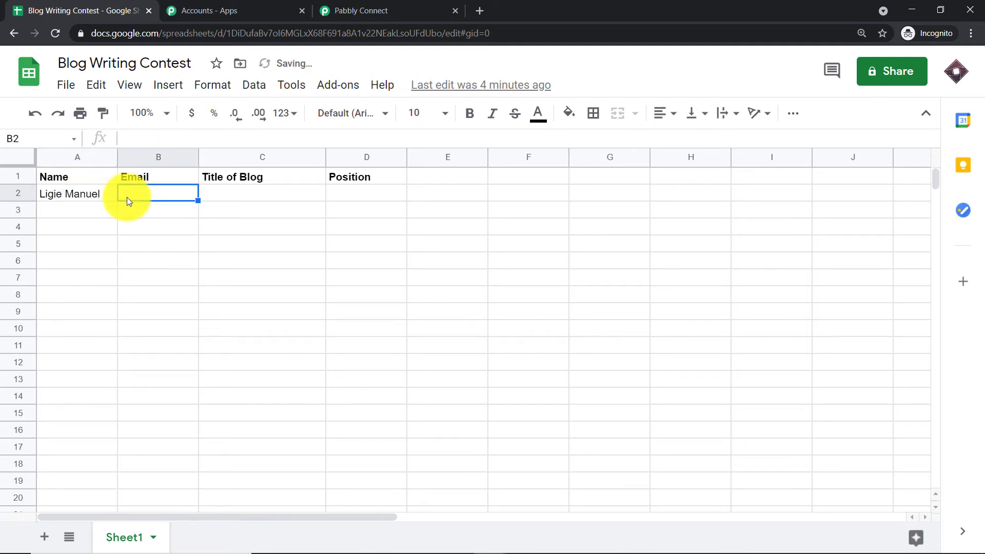
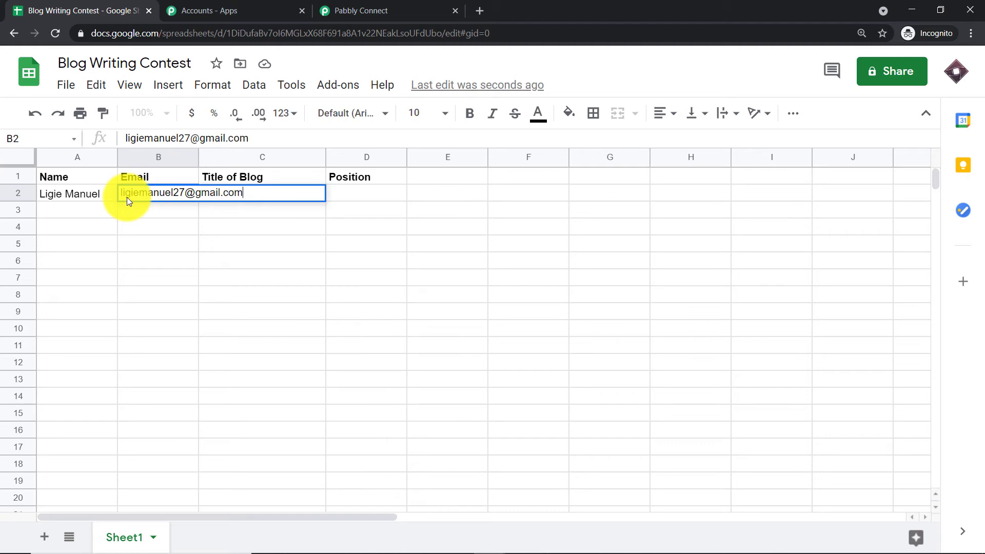
pyautogui.click(221, 234)
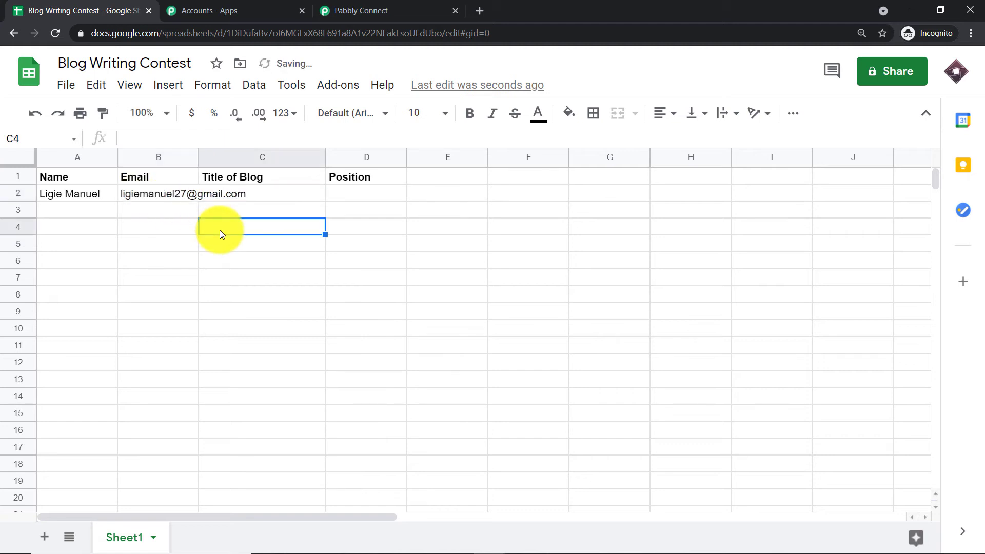
# Widen column C and enter the blog title "7 benefits of icecream" in C2
pyautogui.click(279, 193)
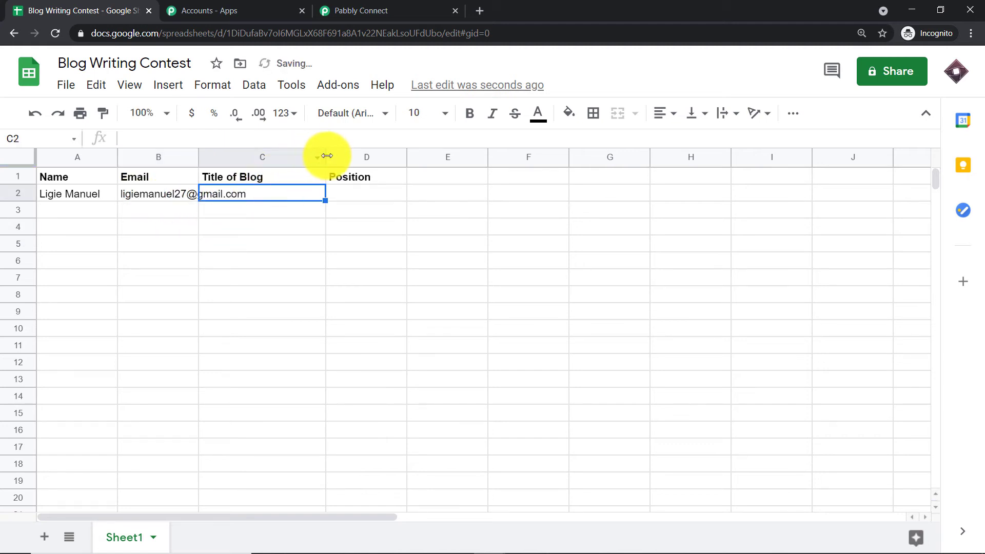
pyautogui.moveTo(326, 156); pyautogui.dragTo(442, 180)
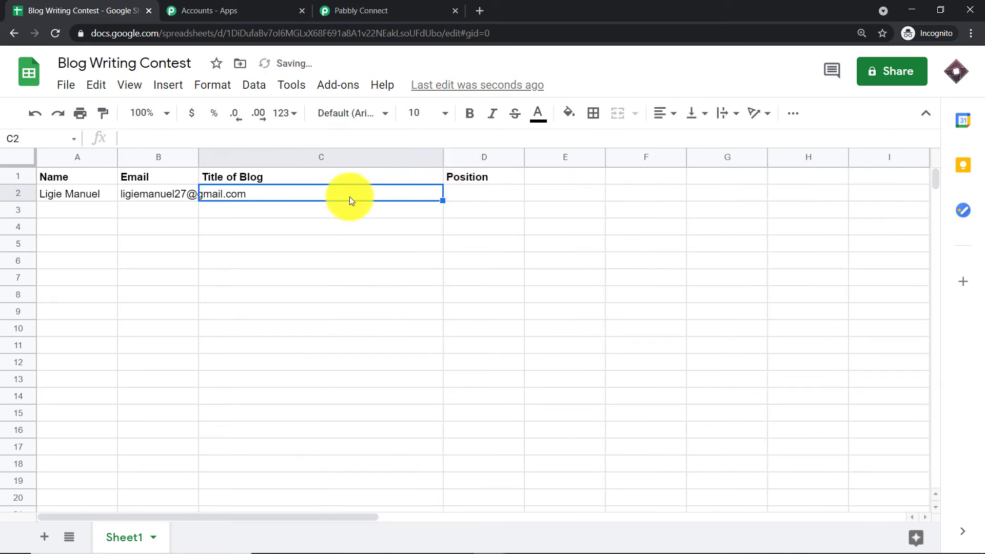
pyautogui.write('7 be')
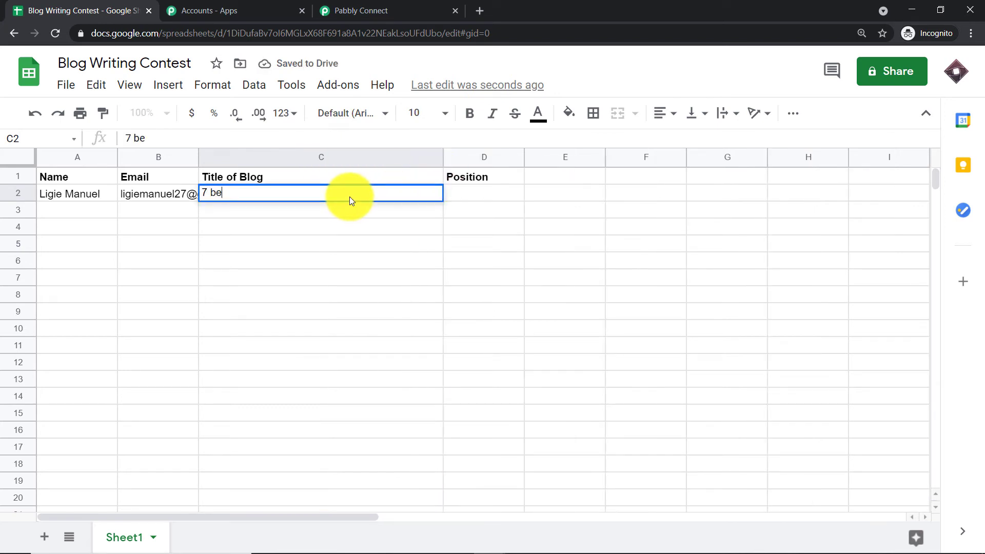
pyautogui.write('nefits of ')
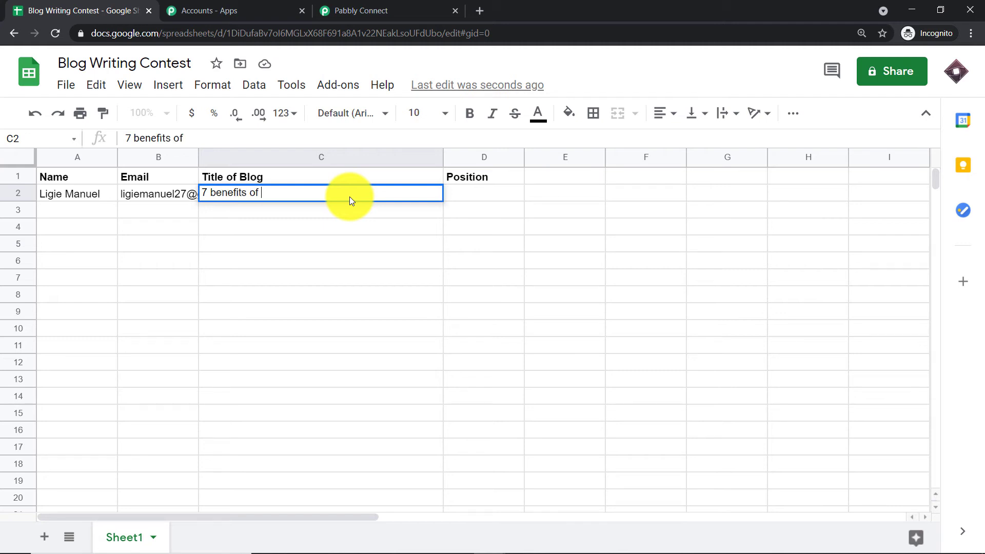
pyautogui.write('icecream')
# Enter 10th as the participant's position in D2
pyautogui.click(489, 197)
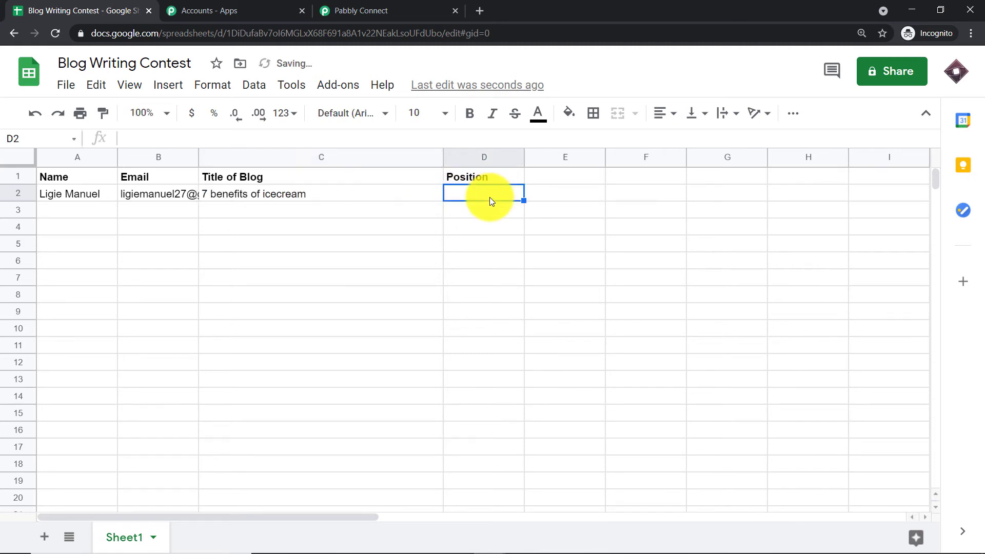
pyautogui.write('10th')
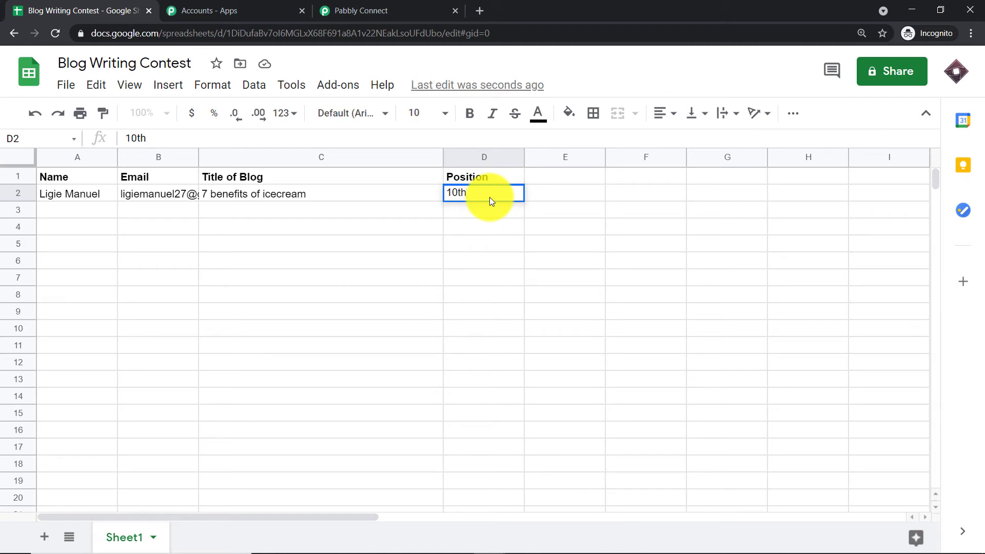
pyautogui.click(368, 255)
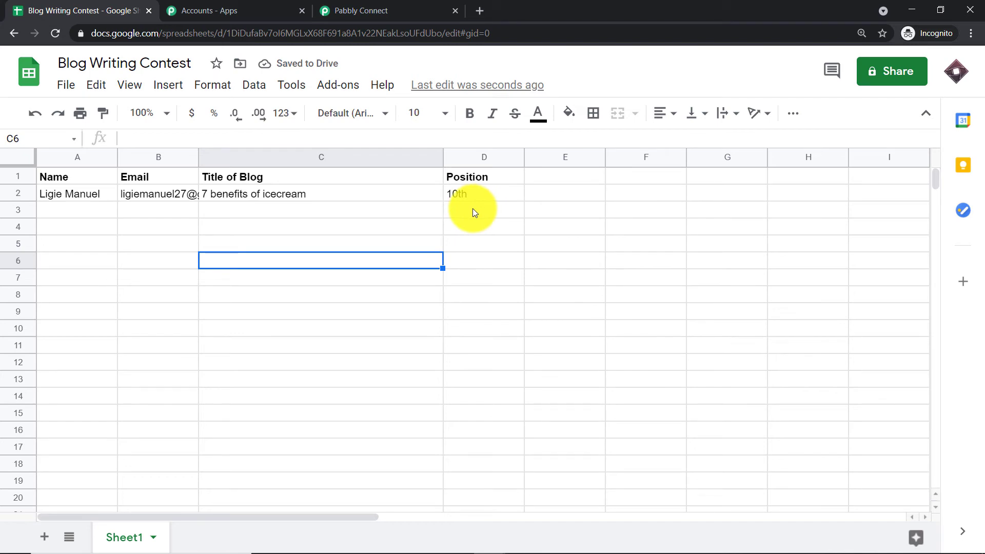
# Switch to Pabbly Connect and add an action step after the Google Sheets trigger with Gmail as its app
pyautogui.click(418, 10)
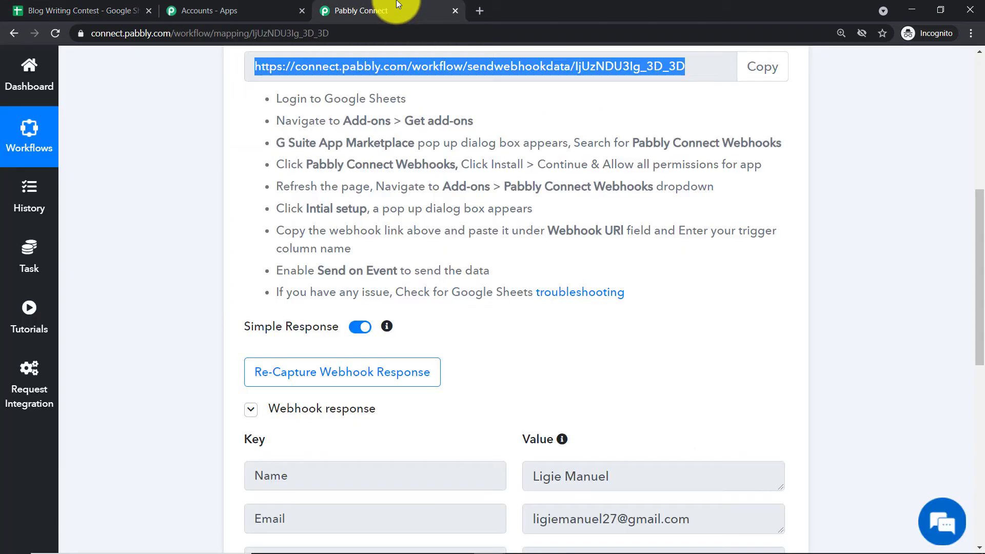
pyautogui.scroll(-4, 588, 256)
pyautogui.scroll(-1, 595, 257)
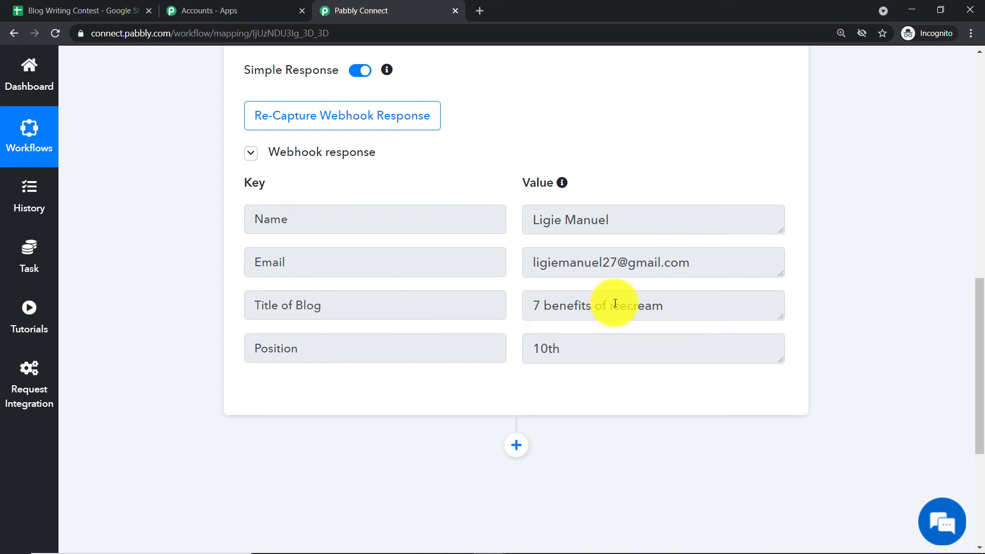
pyautogui.scroll(-1, 615, 303)
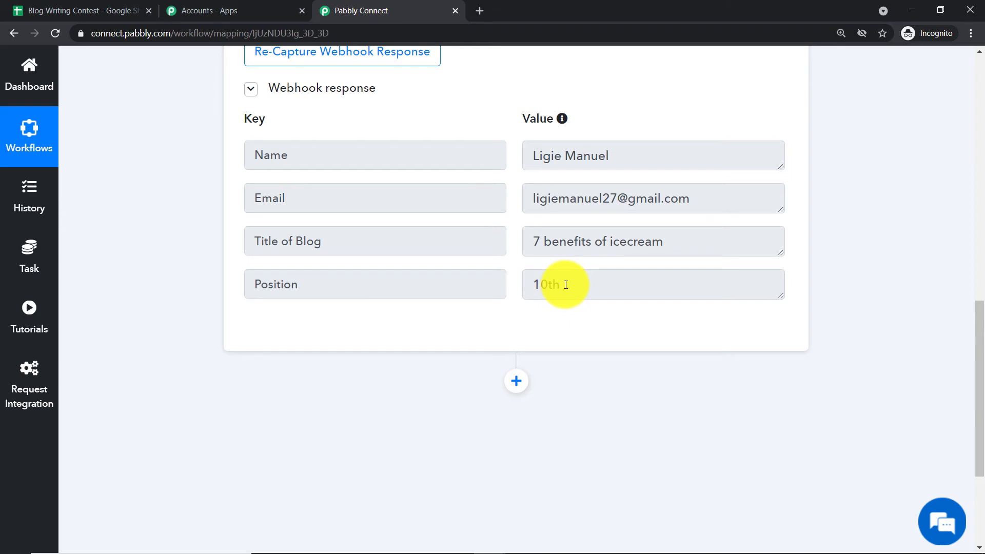
pyautogui.scroll(-1, 566, 285)
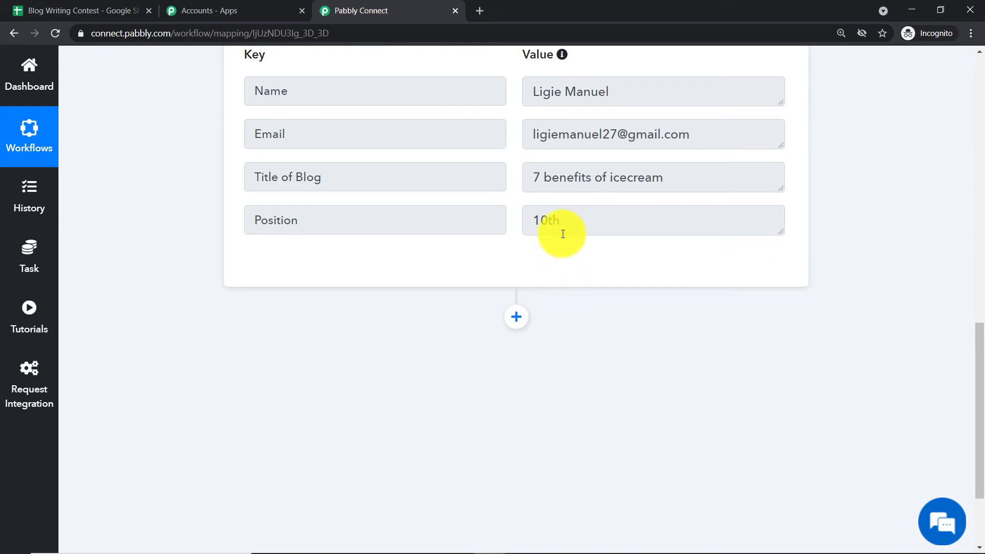
pyautogui.click(522, 314)
pyautogui.scroll(-2, 626, 228)
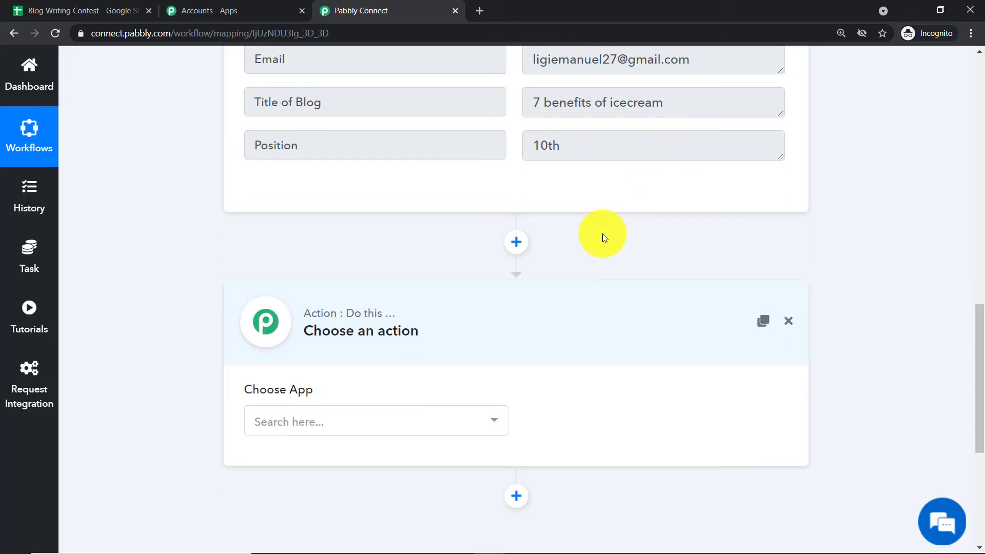
pyautogui.click(365, 382)
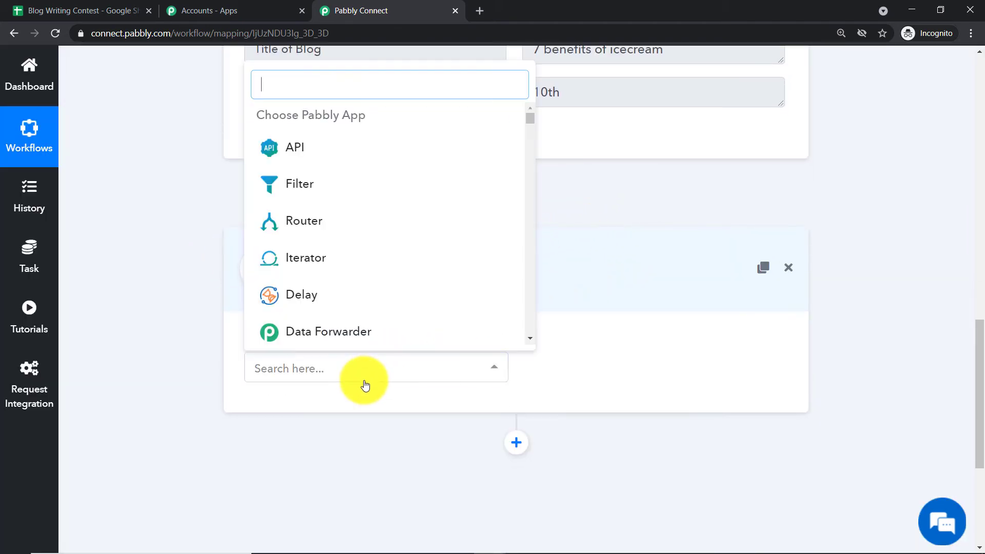
pyautogui.write('gmail')
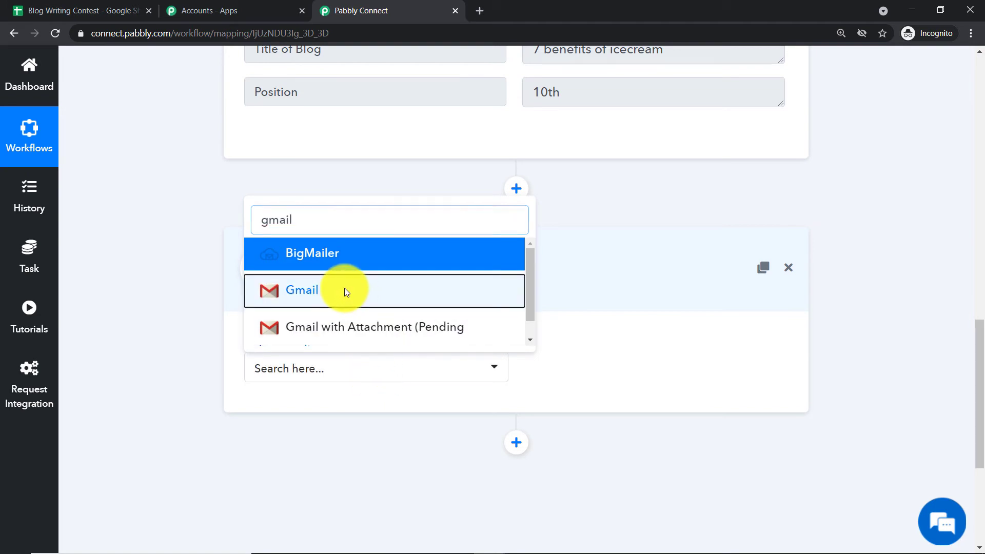
pyautogui.click(345, 288)
# Set the Gmail action's event to Send an Email
pyautogui.click(578, 368)
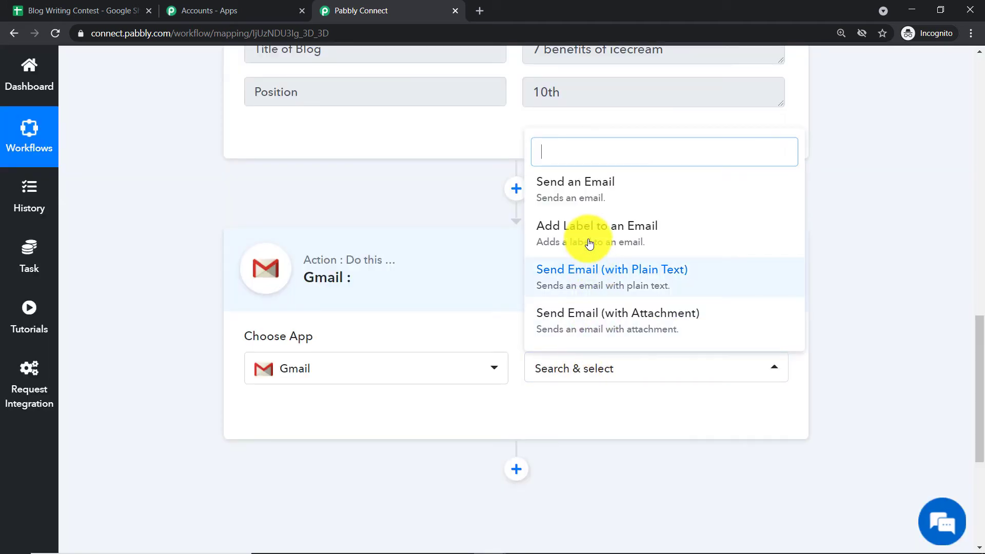
pyautogui.click(595, 191)
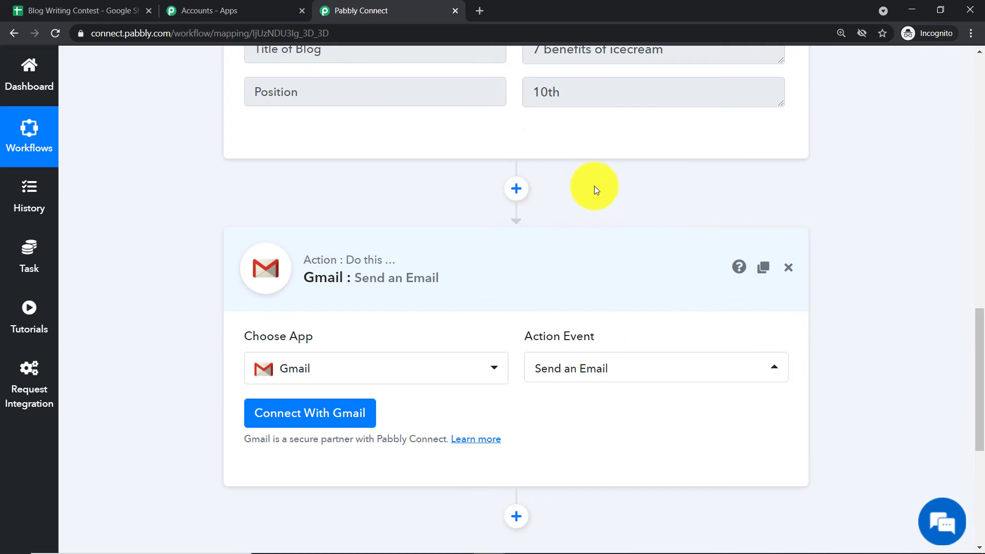
pyautogui.click(603, 376)
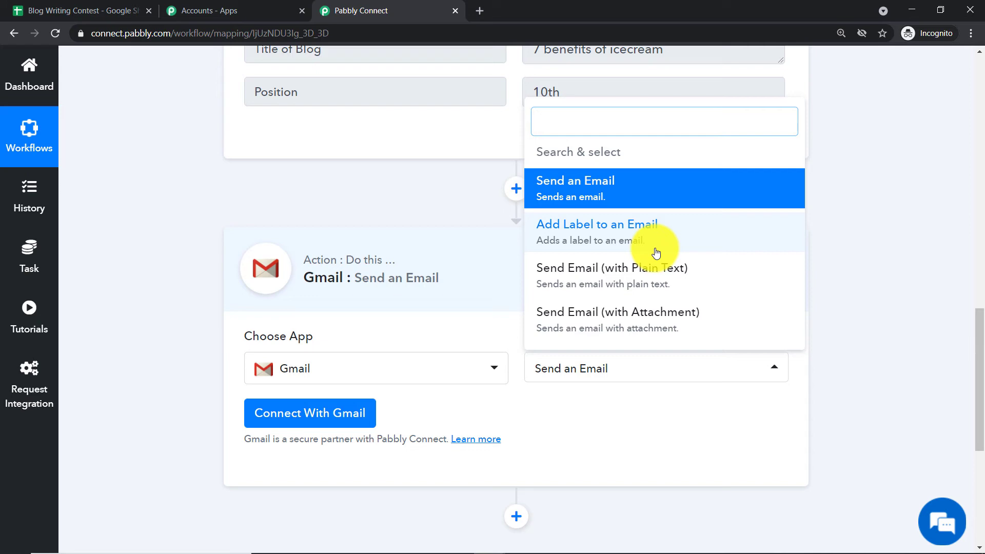
pyautogui.click(645, 204)
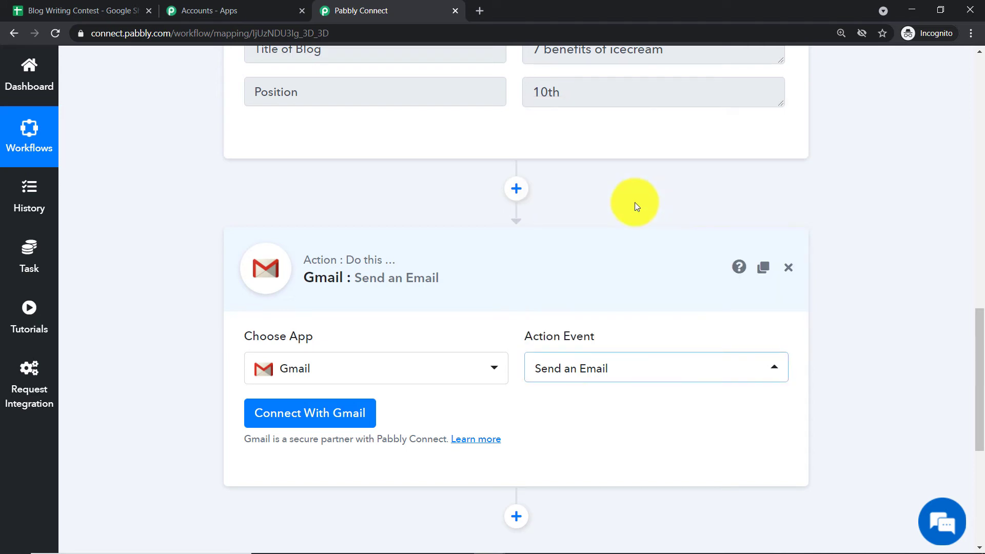
# Connect Gmail with new credentials, choosing the signed-in Google account and allowing Pabbly Connect access
pyautogui.click(329, 410)
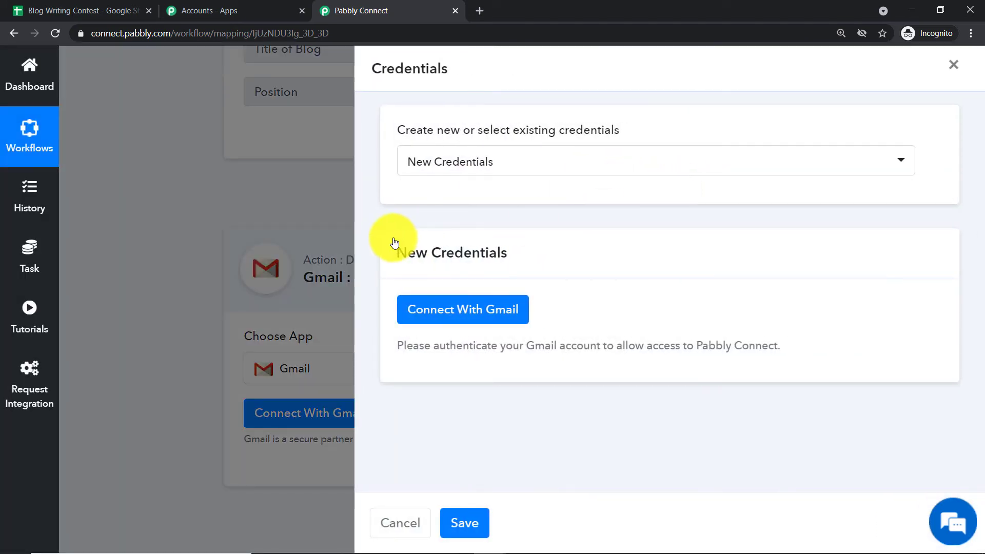
pyautogui.click(442, 308)
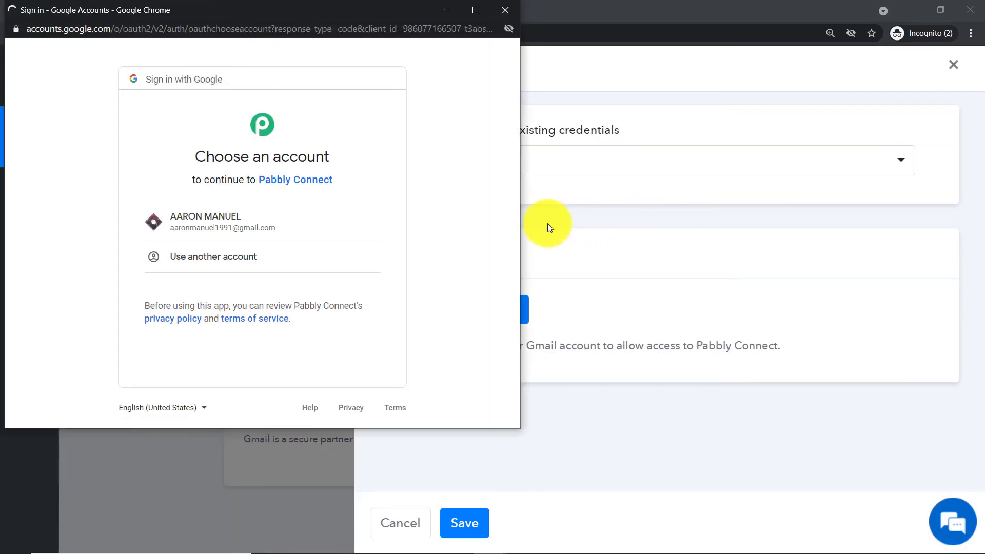
pyautogui.moveTo(207, 13); pyautogui.dragTo(621, 45)
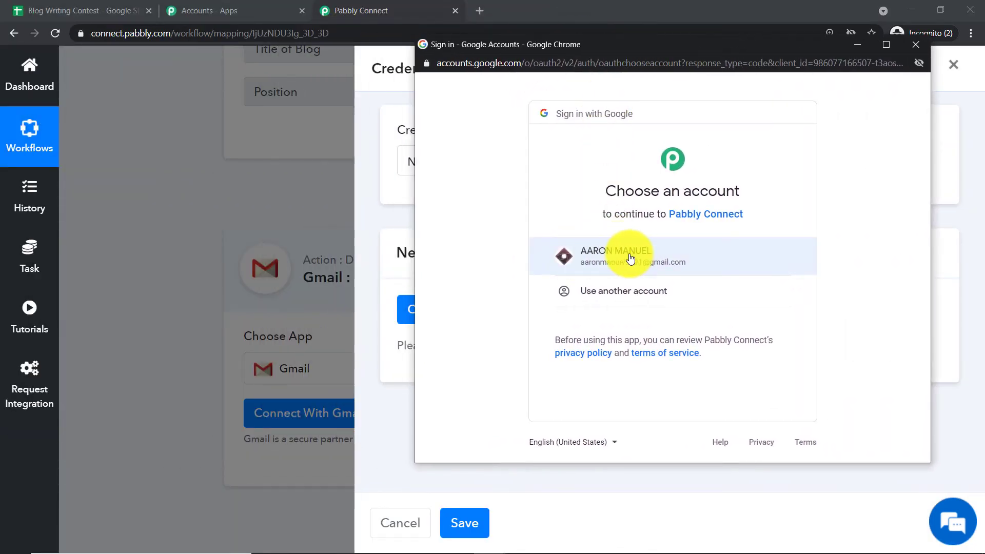
pyautogui.click(596, 256)
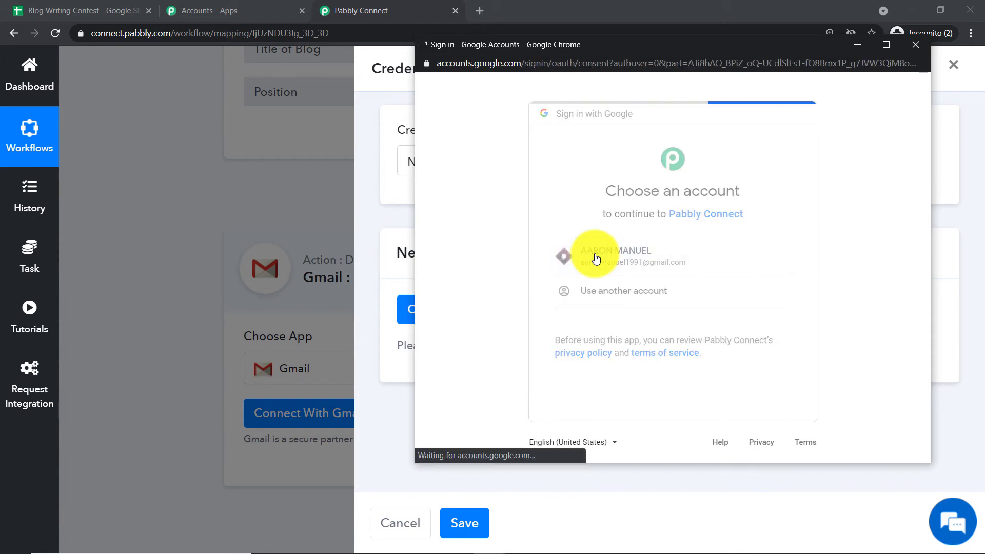
pyautogui.scroll(-2, 641, 228)
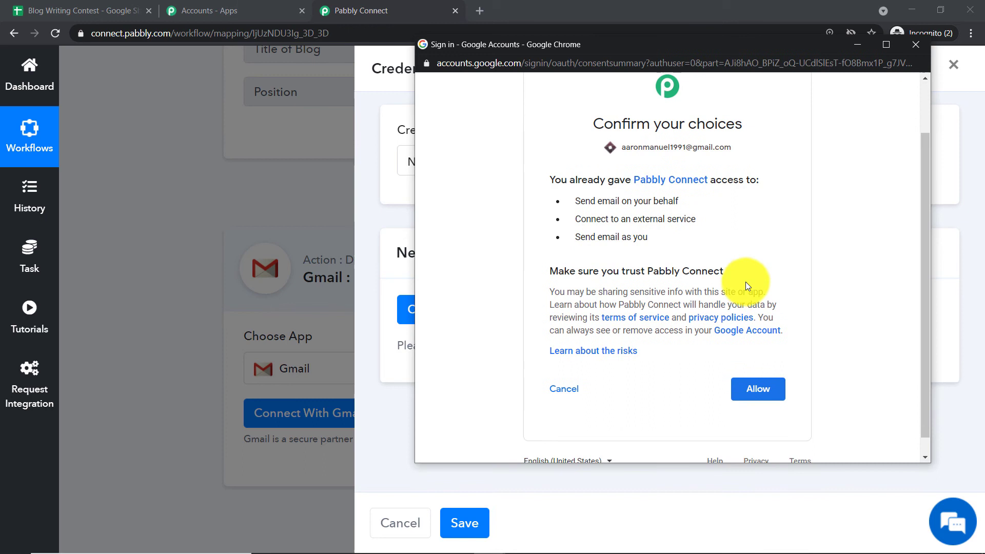
pyautogui.click(763, 390)
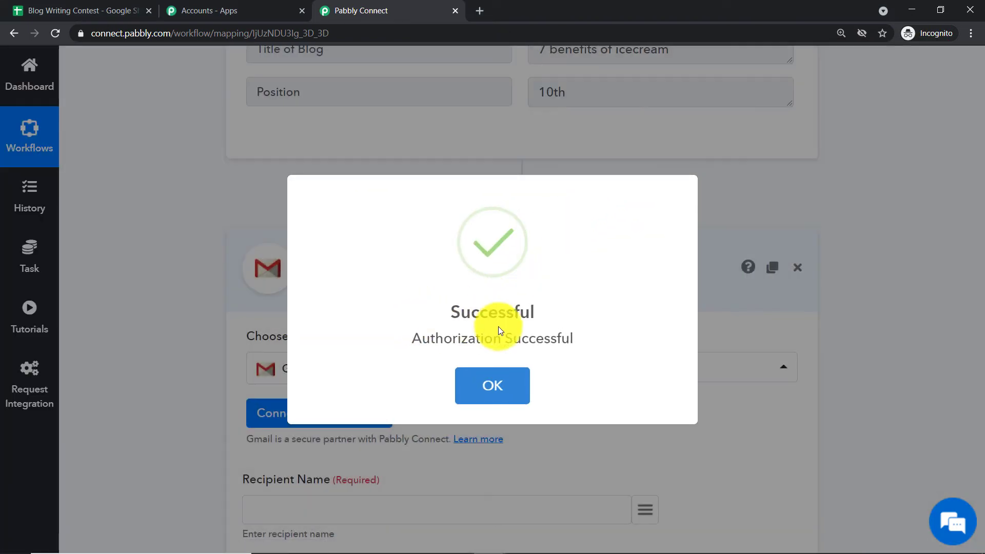
pyautogui.click(508, 382)
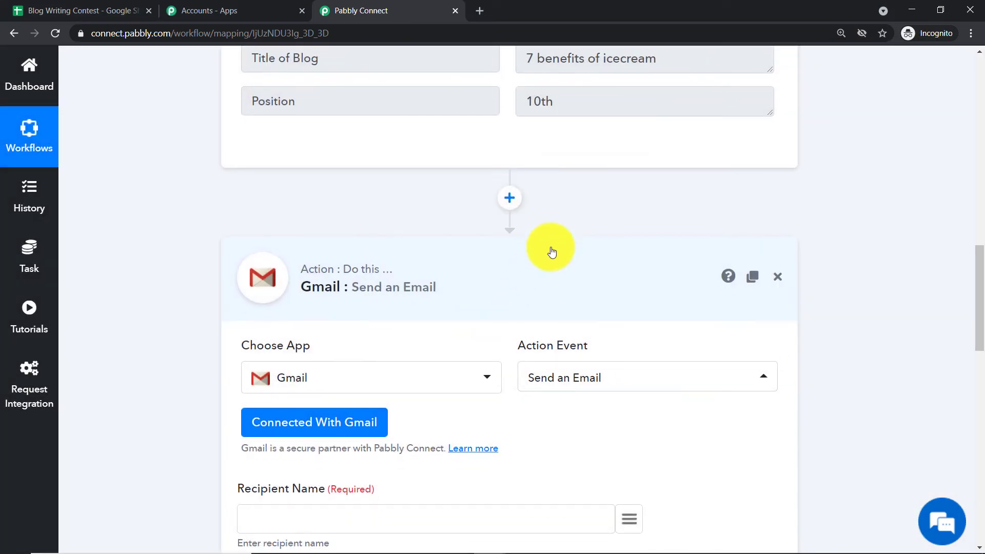
# Map the Gmail action's Recipient Name to the Name value from the Google Sheets trigger
pyautogui.scroll(-3, 547, 241)
pyautogui.scroll(-10, 547, 241)
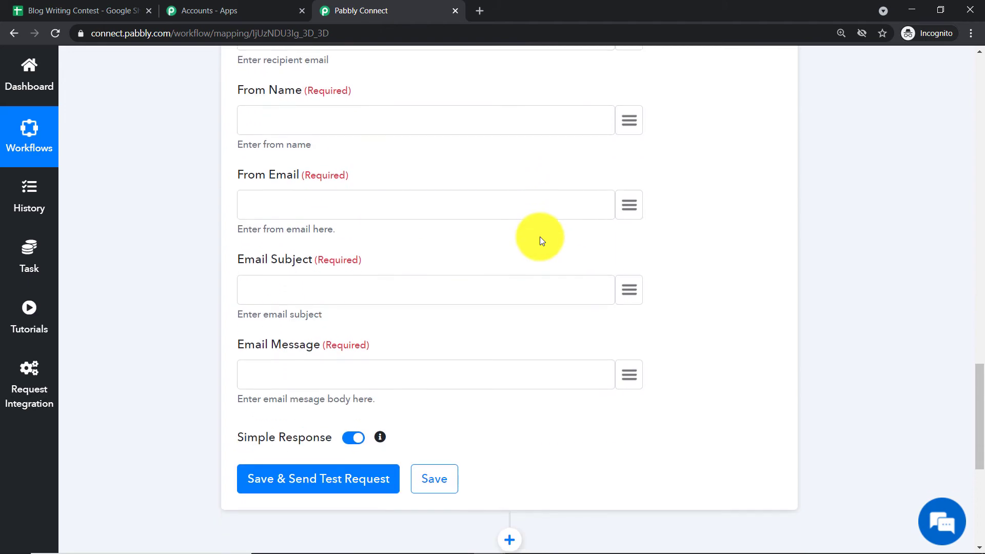
pyautogui.scroll(9, 540, 237)
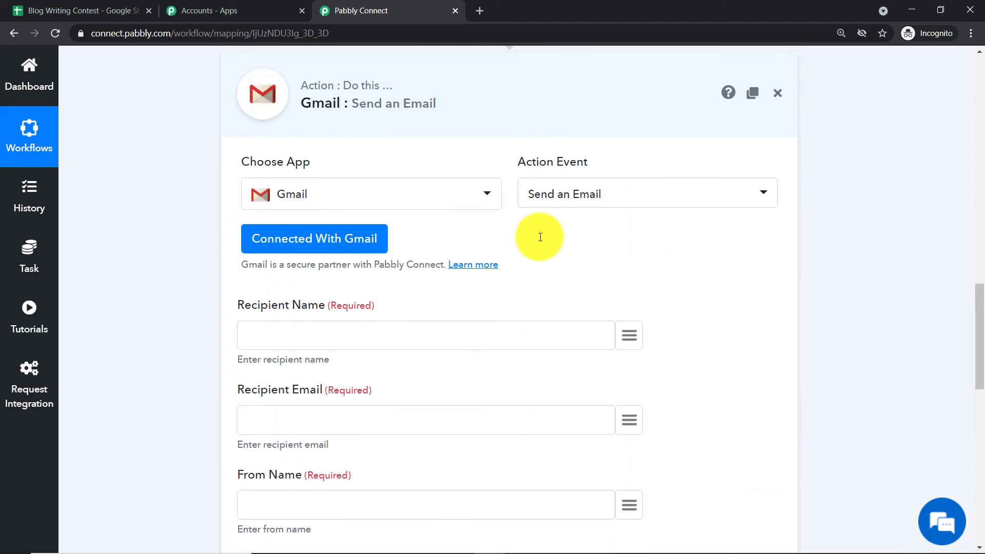
pyautogui.scroll(1, 555, 219)
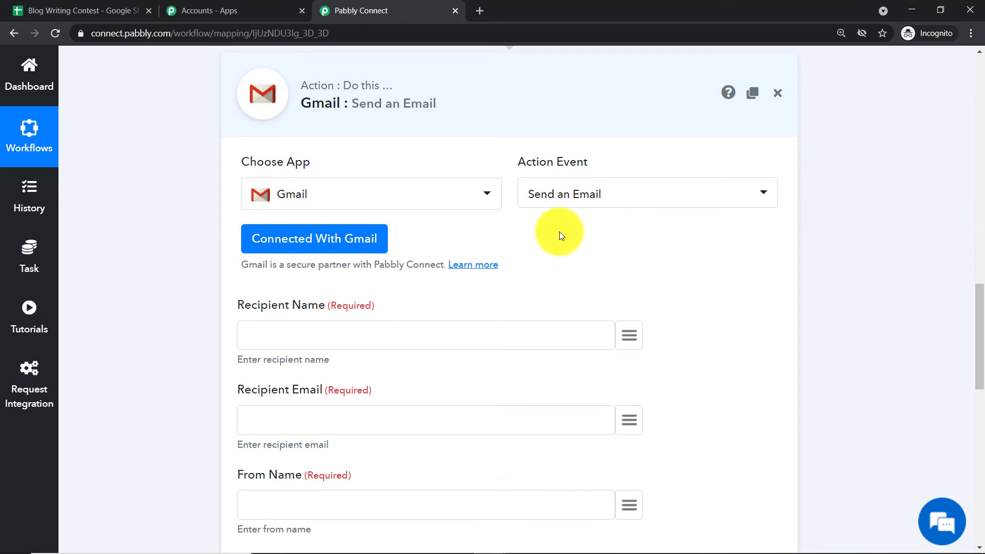
pyautogui.scroll(-1, 519, 248)
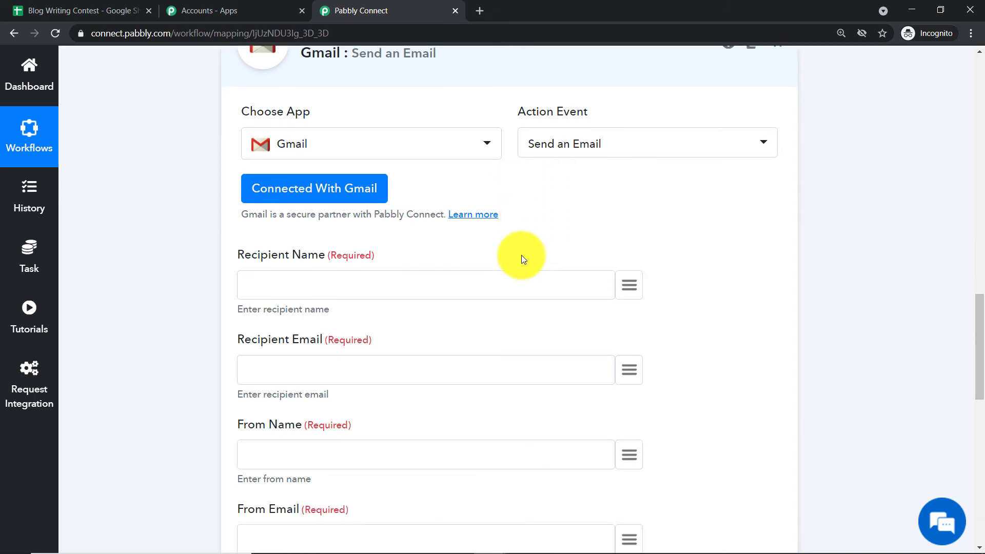
pyautogui.scroll(-1, 515, 235)
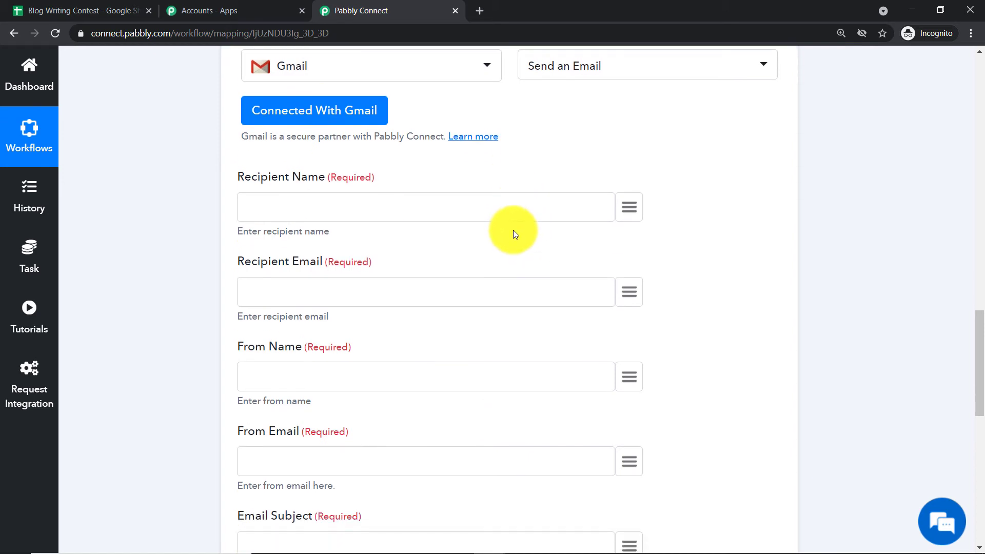
pyautogui.click(631, 205)
pyautogui.click(440, 289)
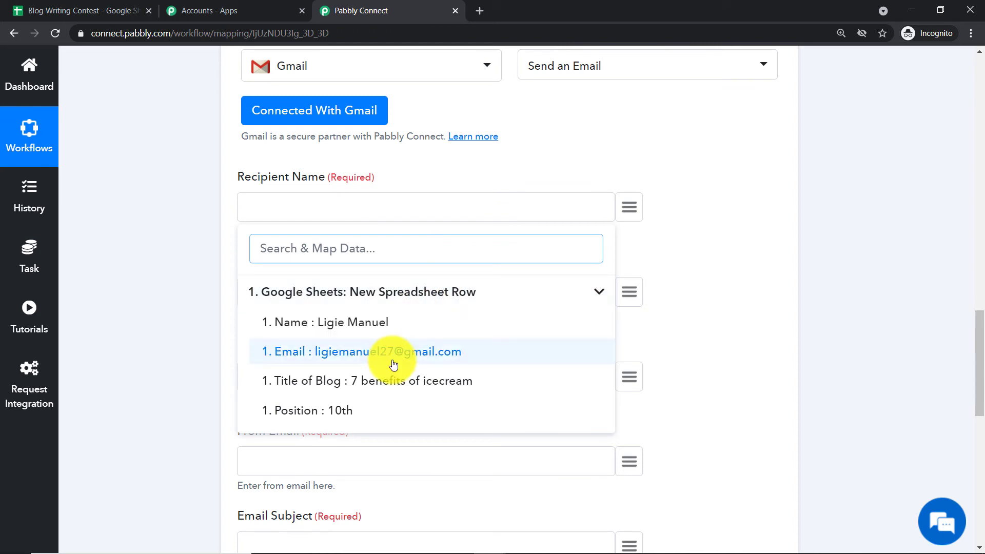
pyautogui.click(365, 323)
# Map the Recipient Email to the Email value from the Google Sheets trigger
pyautogui.scroll(-1, 467, 233)
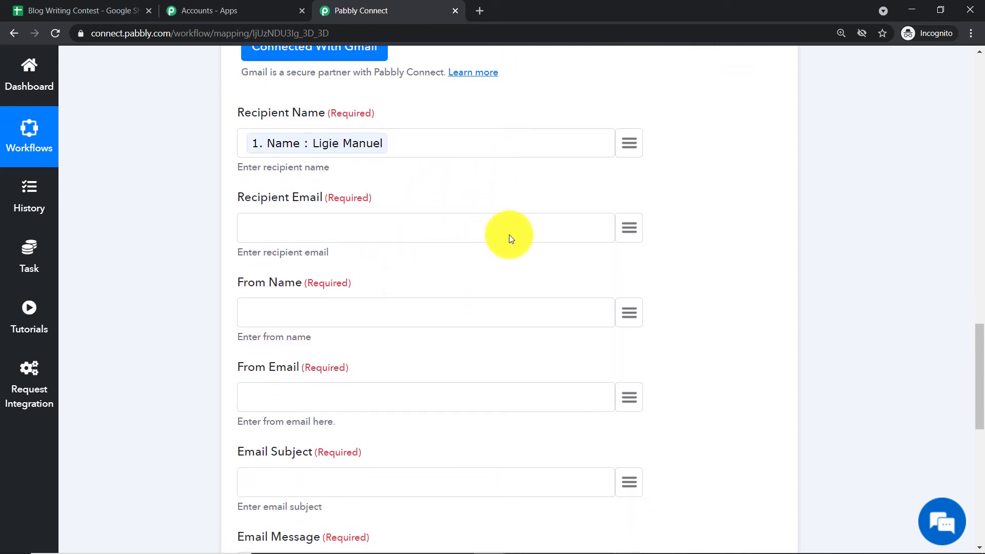
pyautogui.click(630, 229)
pyautogui.click(380, 314)
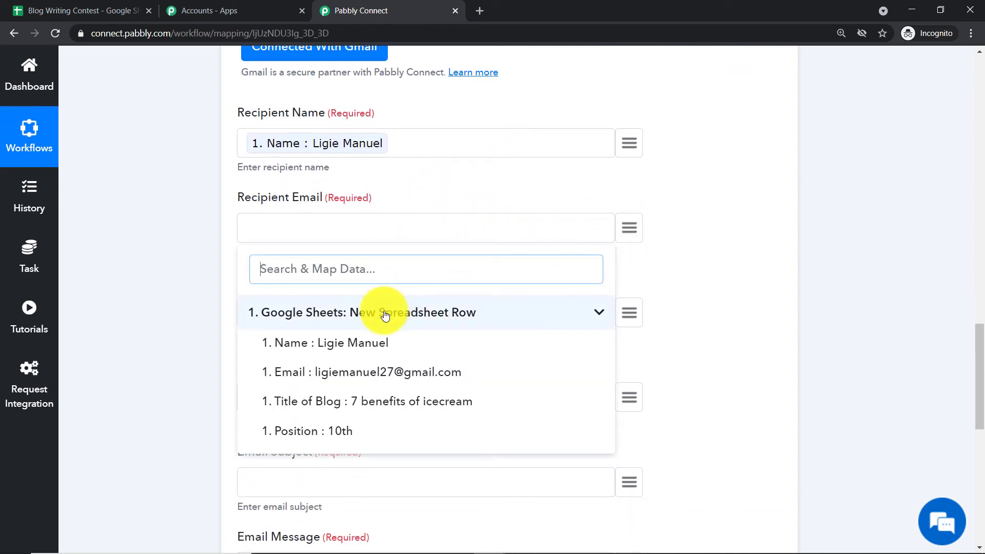
pyautogui.click(338, 378)
pyautogui.scroll(-1, 402, 250)
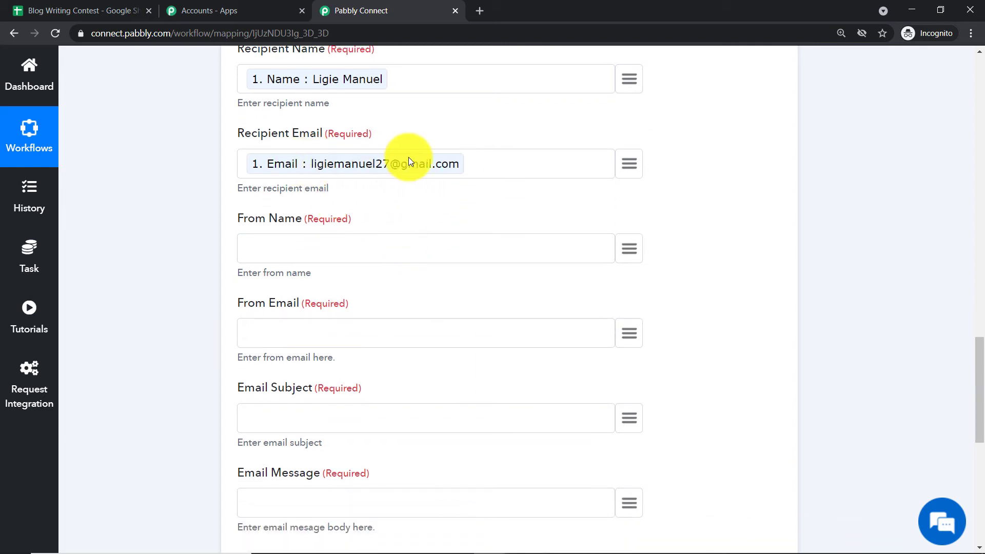
pyautogui.scroll(-1, 426, 163)
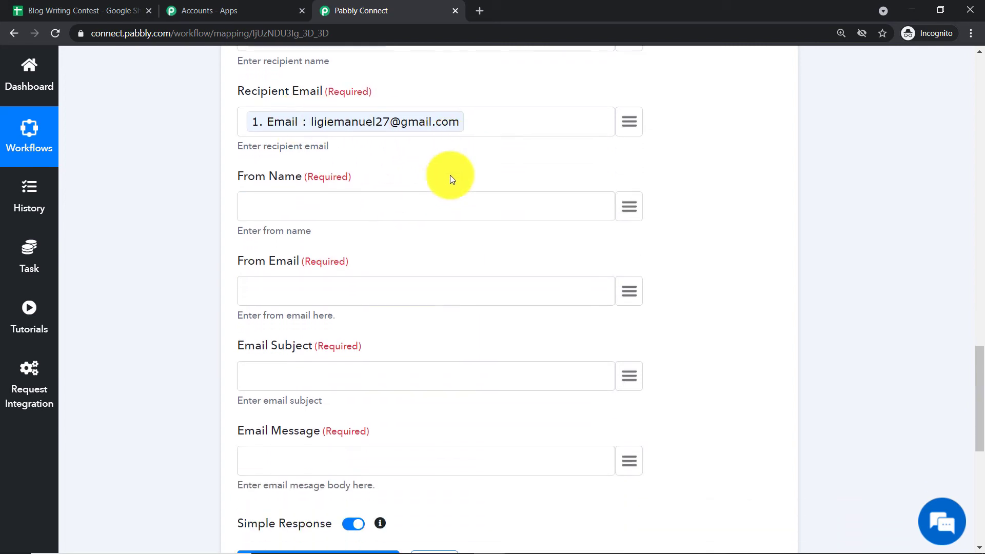
# Set the Gmail action's From Name to "Bloogers Paradise"
pyautogui.click(628, 183)
pyautogui.click(400, 262)
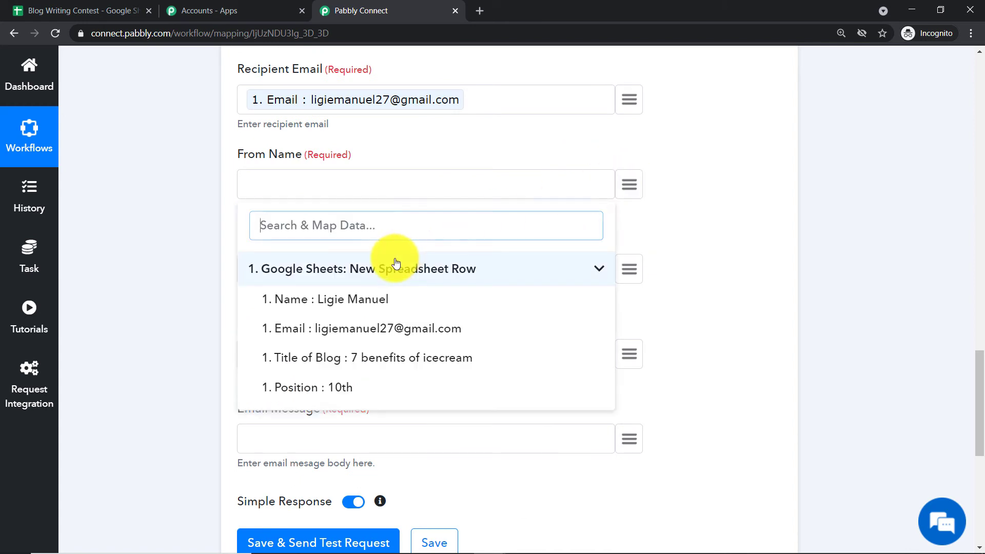
pyautogui.click(307, 186)
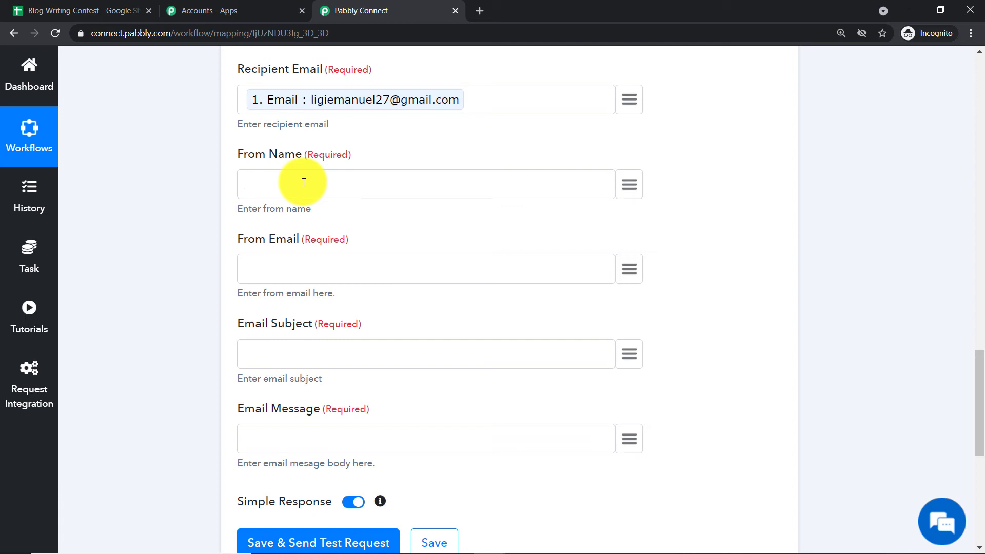
pyautogui.write('Bloogers Paradise')
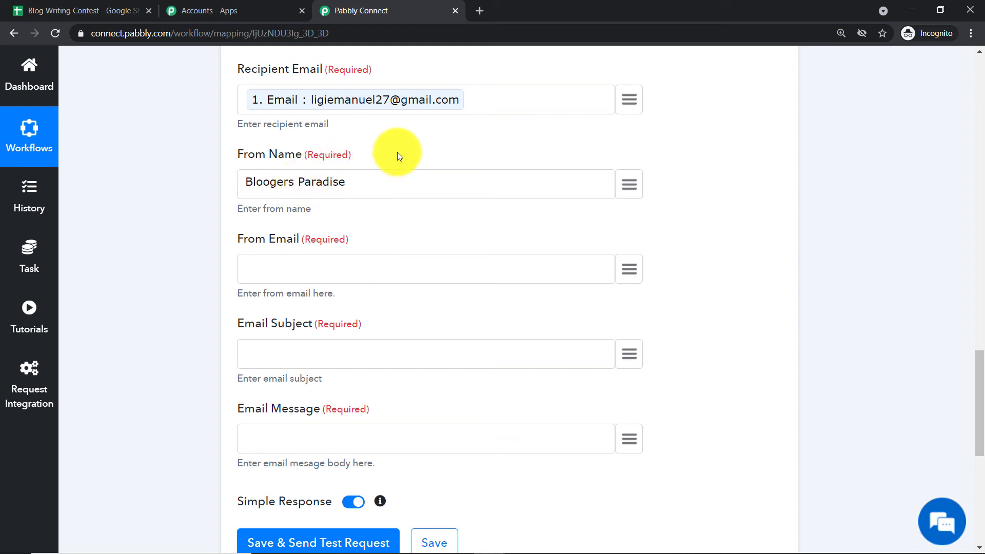
# Enter the sender's e-mail address as the From Email
pyautogui.click(304, 273)
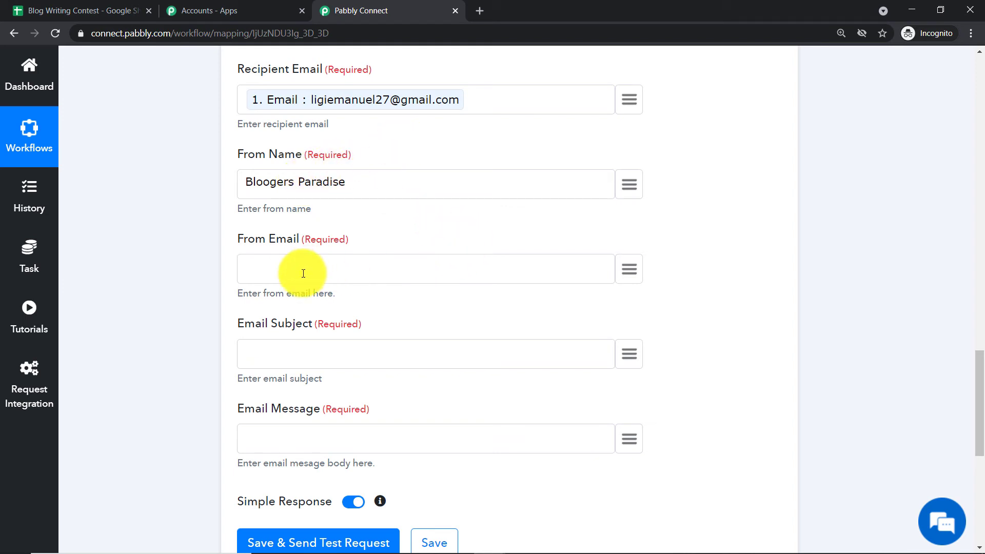
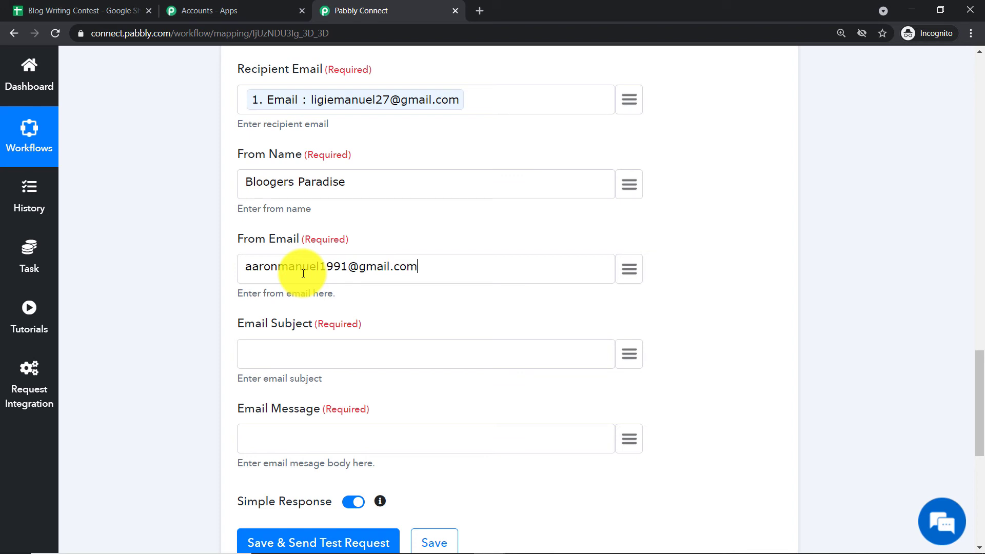
# Set the Email Subject to "Rank Of Your Blog"
pyautogui.scroll(-1, 451, 233)
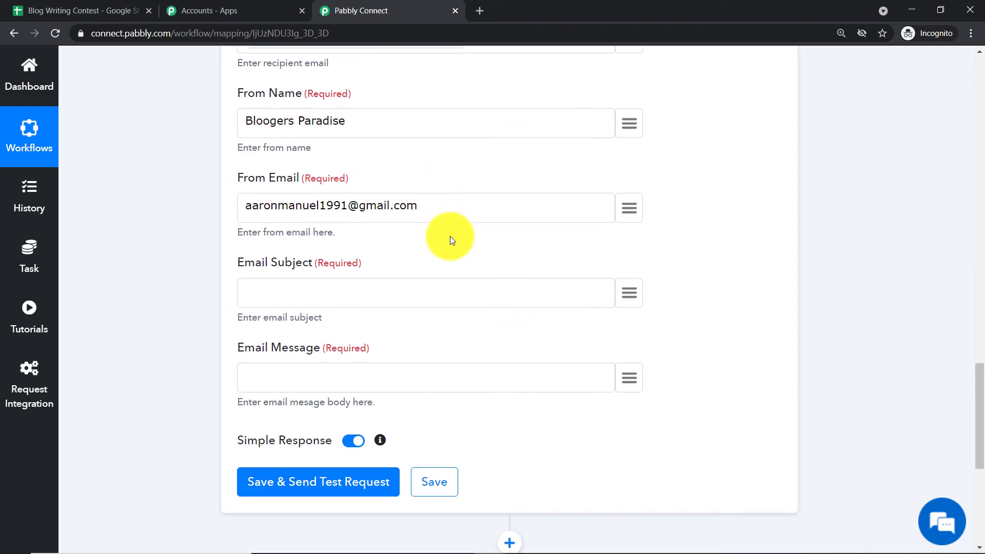
pyautogui.click(312, 292)
pyautogui.write('Rank O')
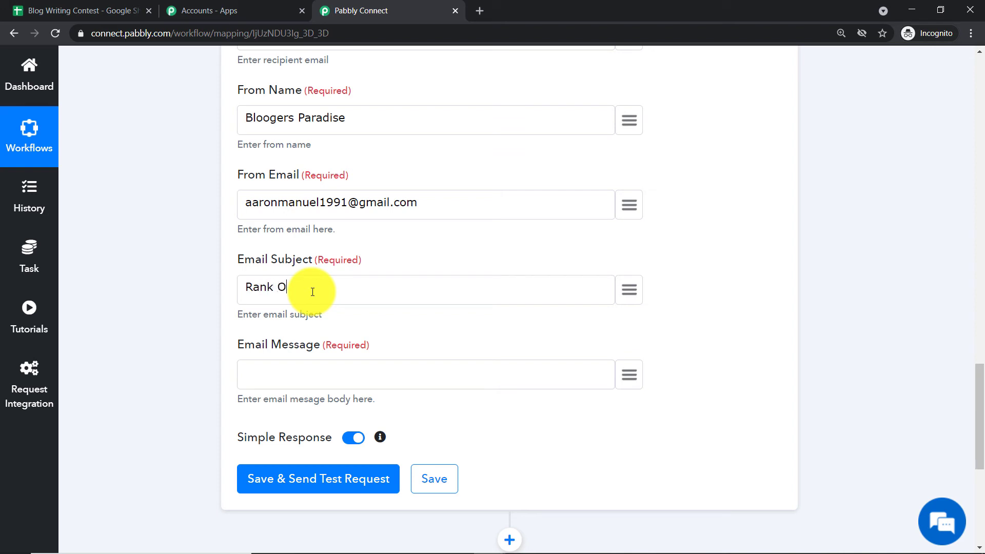
pyautogui.write('f Yo')
pyautogui.write('ur Blog')
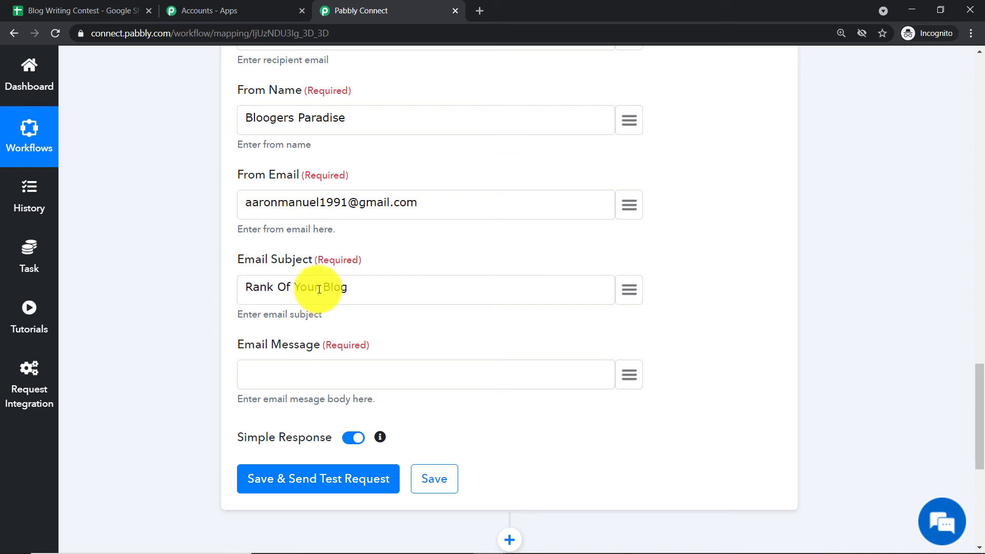
# Begin the Email Message with "Hello" followed by the mapped Name value from the Google Sheets trigger
pyautogui.scroll(-1, 257, 293)
pyautogui.click(260, 316)
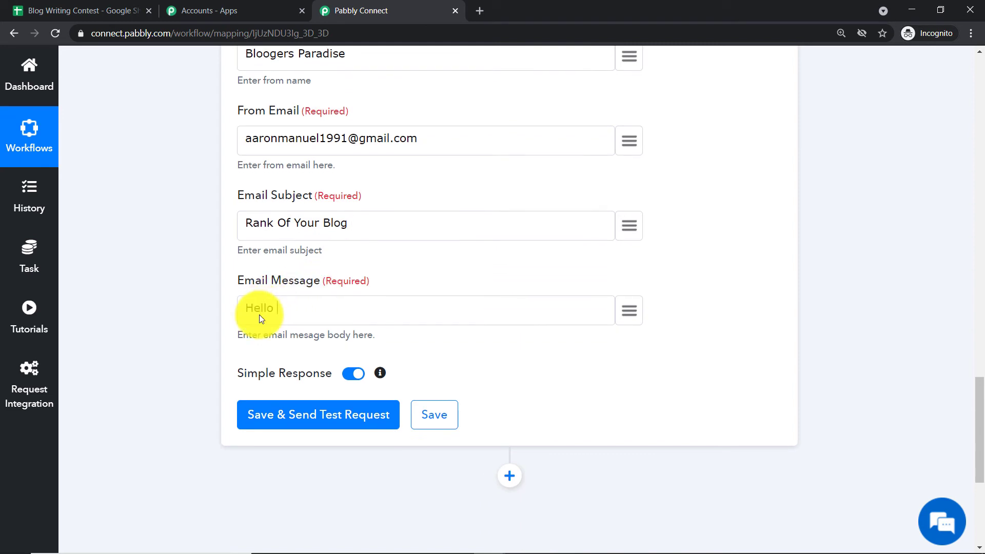
pyautogui.click(630, 310)
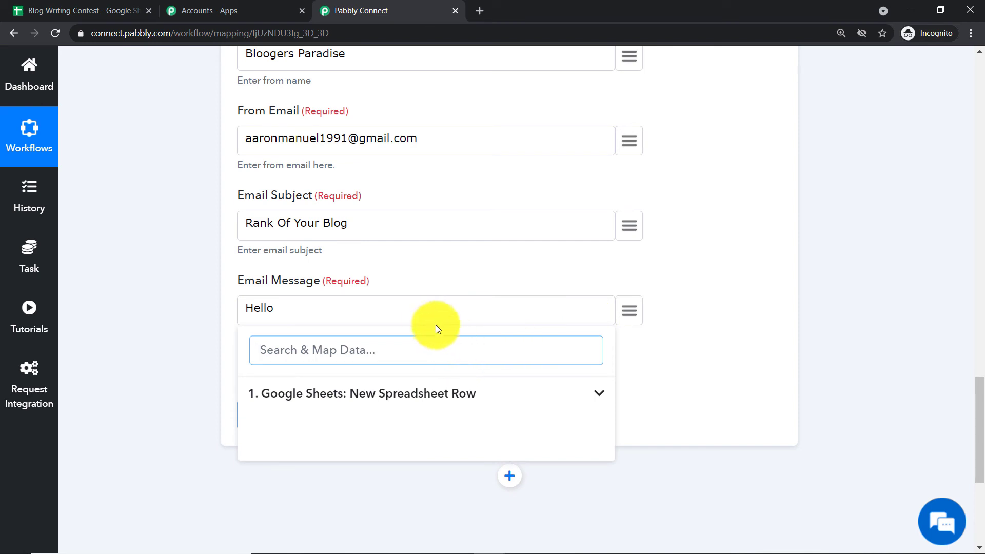
pyautogui.click(412, 310)
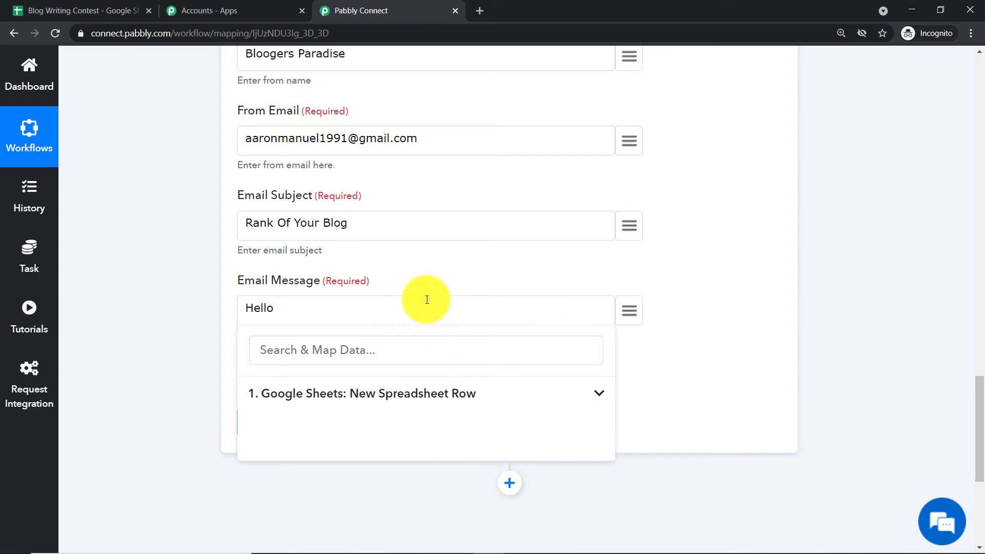
pyautogui.click(368, 402)
pyautogui.click(333, 424)
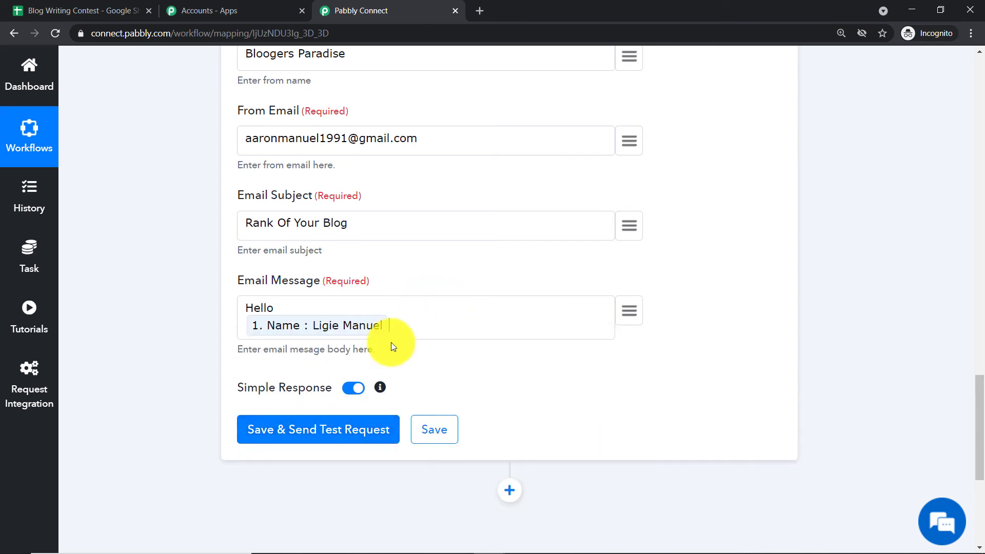
# Add a new line to the Email Message reading "Your Blog" followed by the mapped Title of Blog value
pyautogui.press('Return')
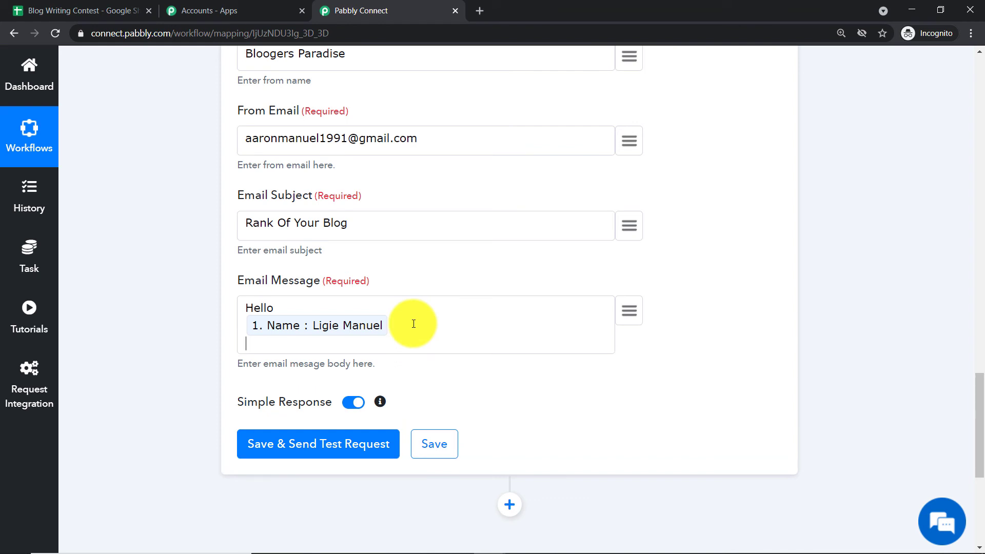
pyautogui.write('Your Blog')
pyautogui.click(630, 312)
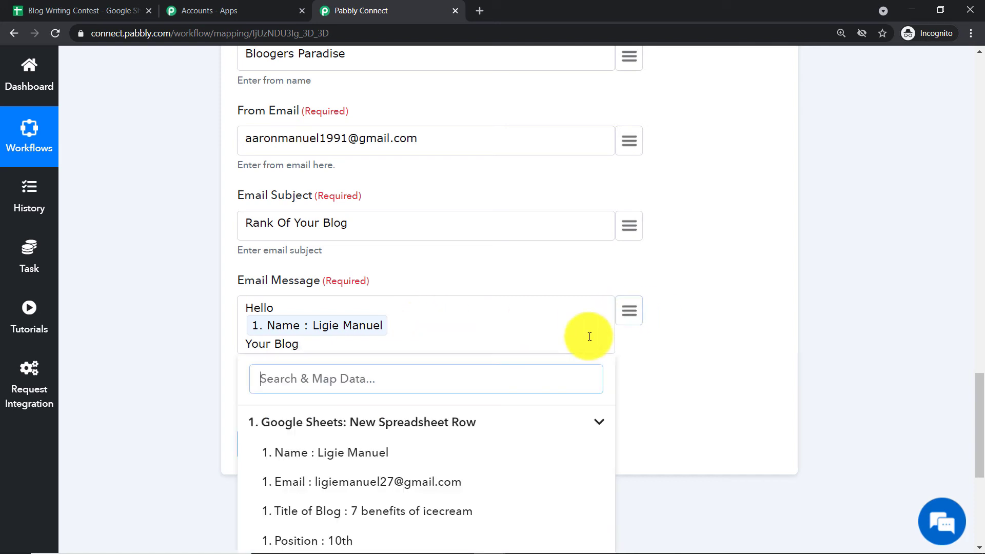
pyautogui.click(380, 510)
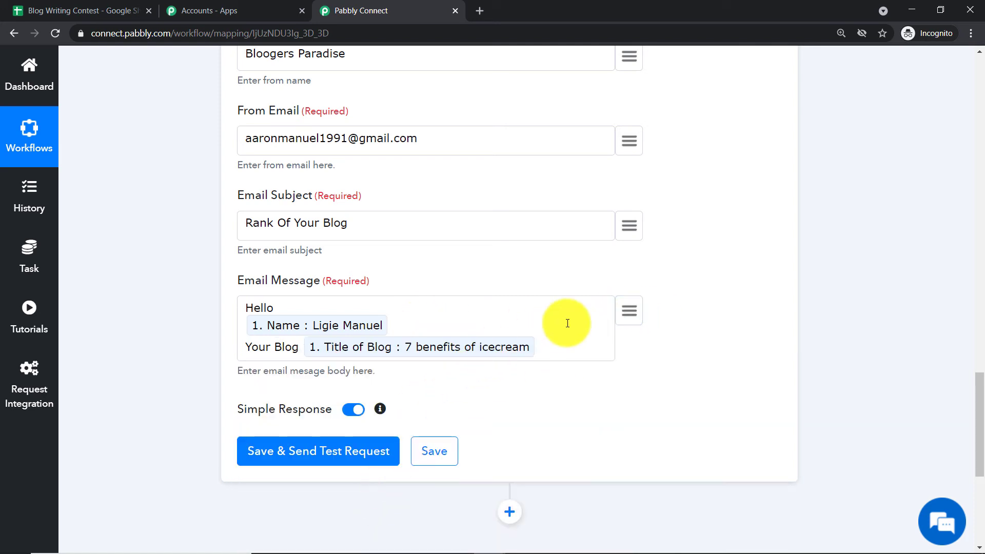
# Continue the Email Message after the blog title with "is ranking on"
pyautogui.write('has achi')
pyautogui.press('BackSpace')
pyautogui.press('BackSpace')
pyautogui.press('BackSpace')
pyautogui.press('BackSpace')
pyautogui.press('BackSpace')
pyautogui.write('is ranking on')
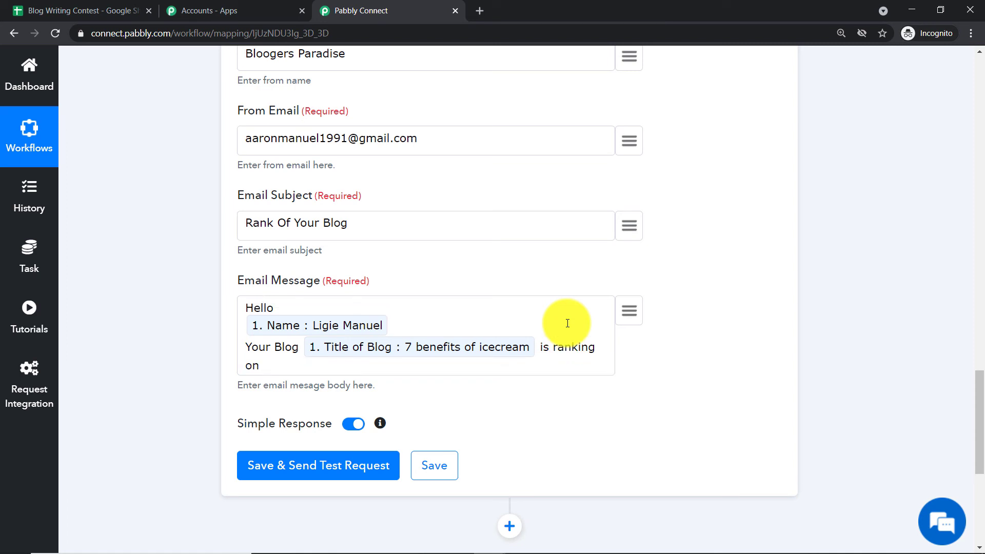
# Insert the mapped Position value at the end of the Email Message, followed by the word "position"
pyautogui.click(630, 310)
pyautogui.scroll(-3, 413, 462)
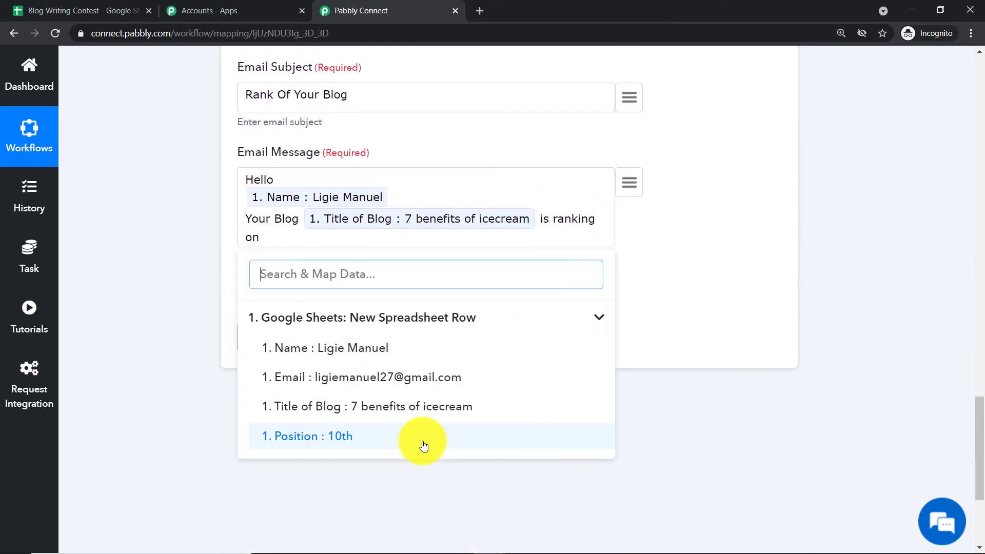
pyautogui.click(352, 436)
pyautogui.write('position ')
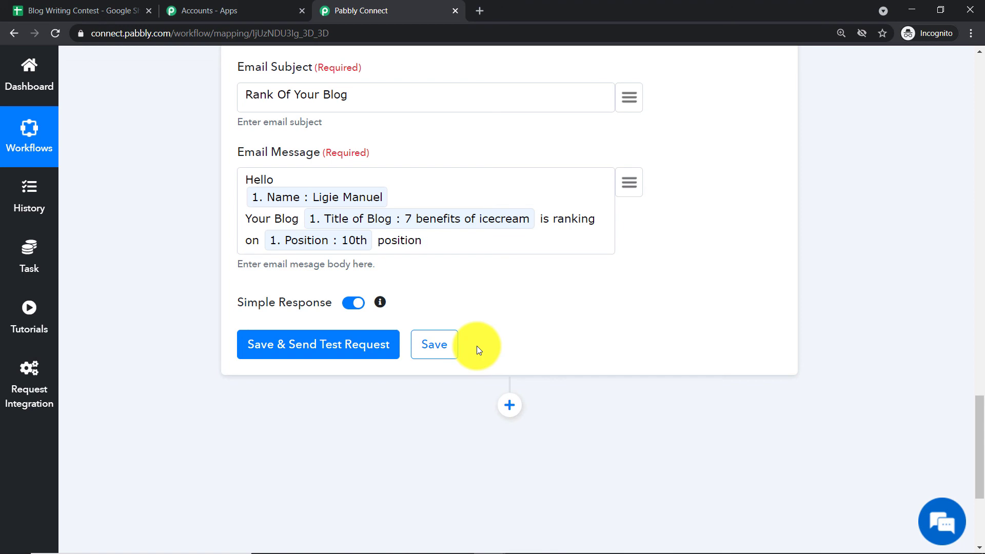
pyautogui.write('. Please contact us ')
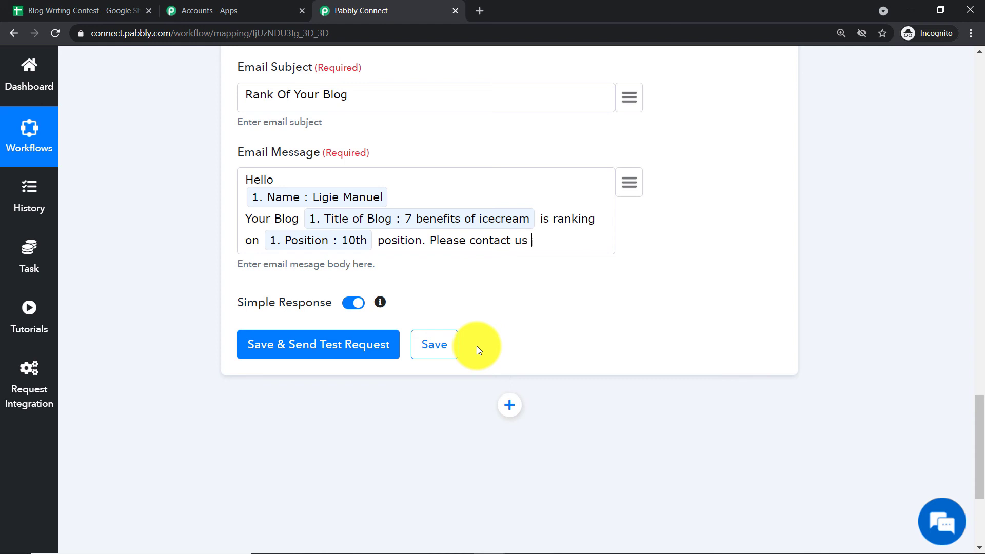
pyautogui.write('to recive y')
# Finish the Email Message with ". Please contact us to receive your prize."
pyautogui.press('BackSpace')
pyautogui.press('BackSpace')
pyautogui.press('BackSpace')
pyautogui.press('BackSpace')
pyautogui.press('BackSpace')
pyautogui.write('eive your pro')
pyautogui.press('BackSpace')
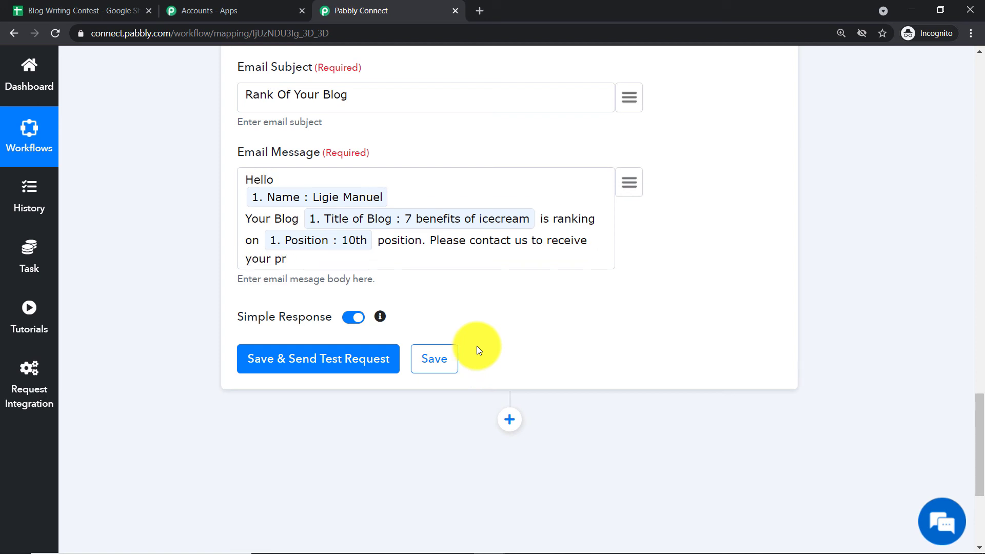
pyautogui.write('ize.')
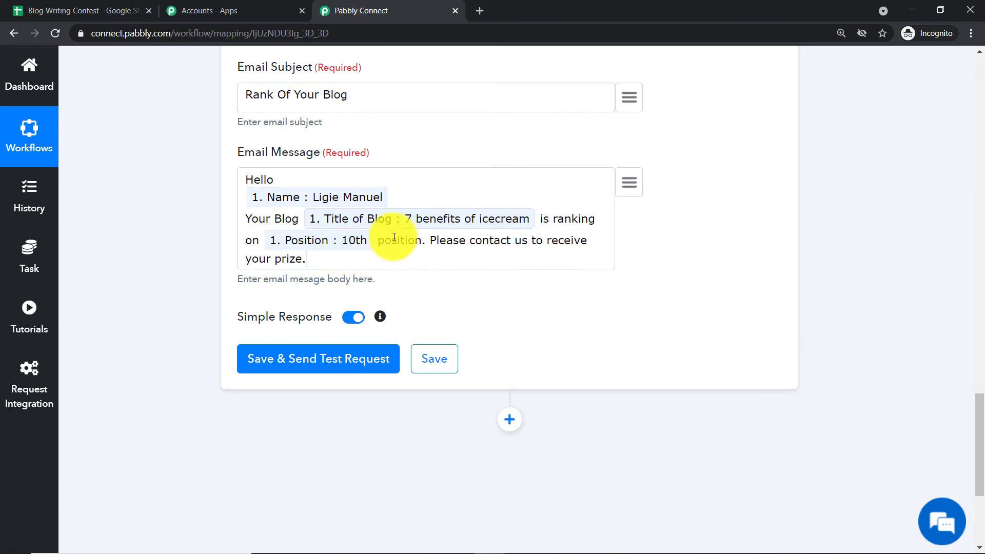
# Review the Gmail field mappings, save the action and send a test request
pyautogui.scroll(8, 445, 224)
pyautogui.scroll(2, 448, 221)
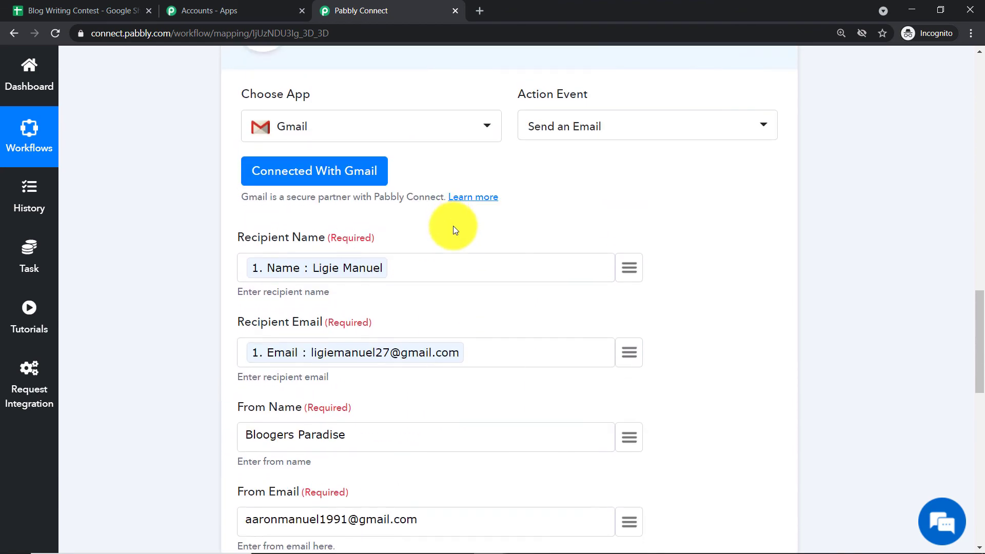
pyautogui.scroll(-15, 453, 226)
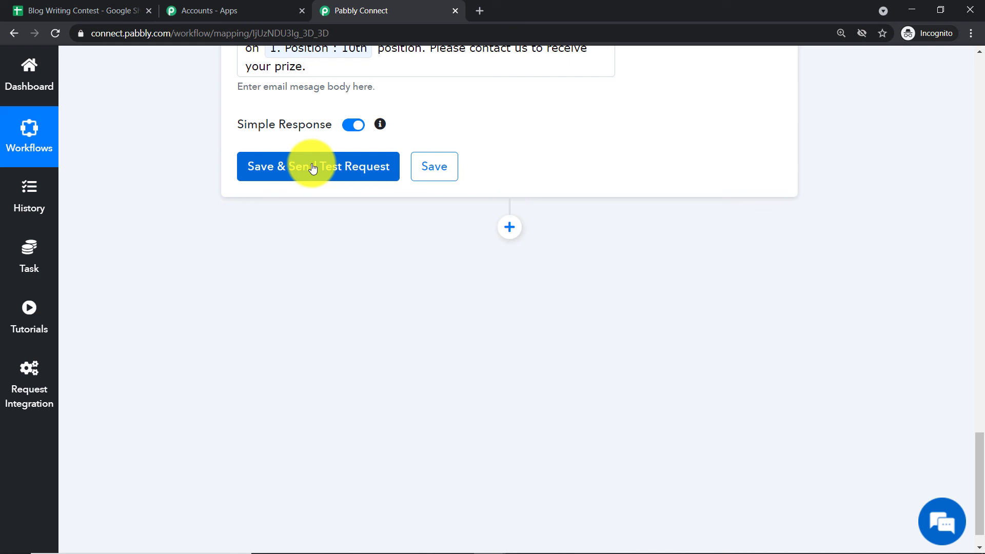
pyautogui.click(313, 168)
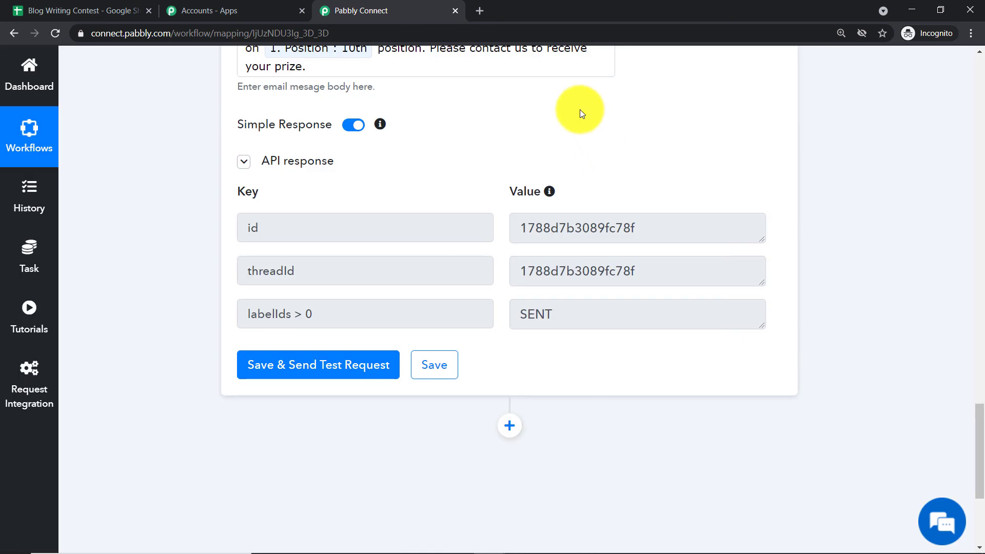
# Switch to the recipient's Gmail inbox, reload it and open the "Rank Of Your Blog" message to check the test e-mail
pyautogui.moveTo(549, 549)
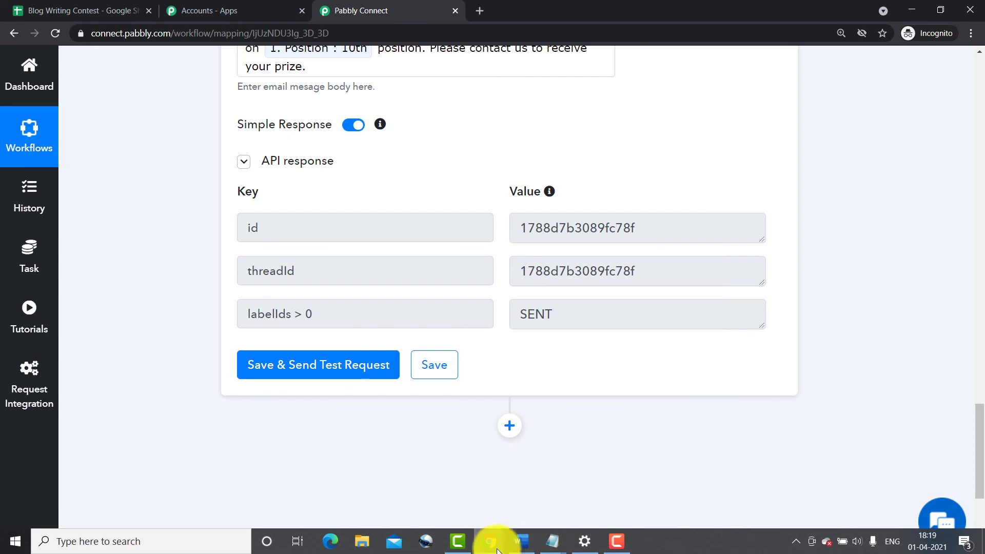
pyautogui.moveTo(493, 545)
pyautogui.click(457, 500)
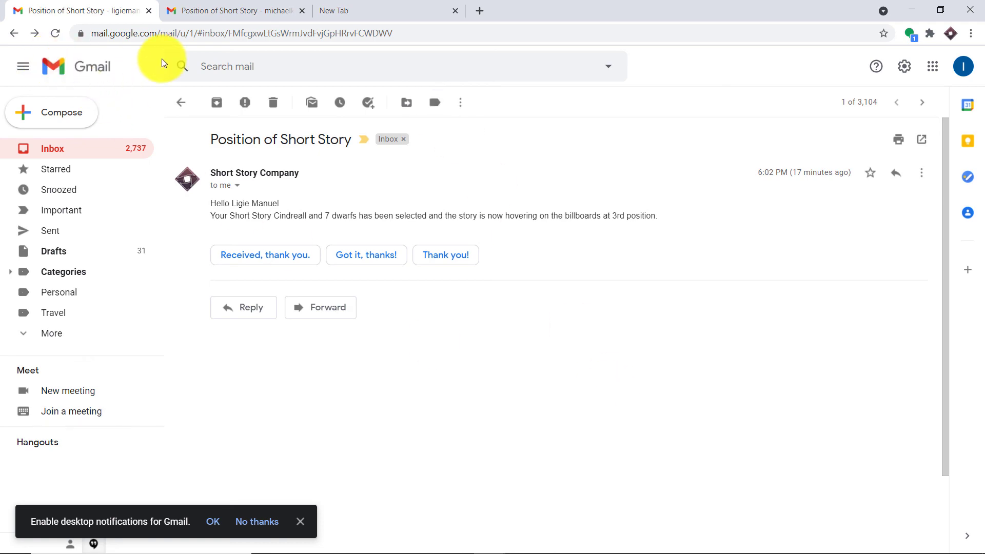
pyautogui.click(20, 33)
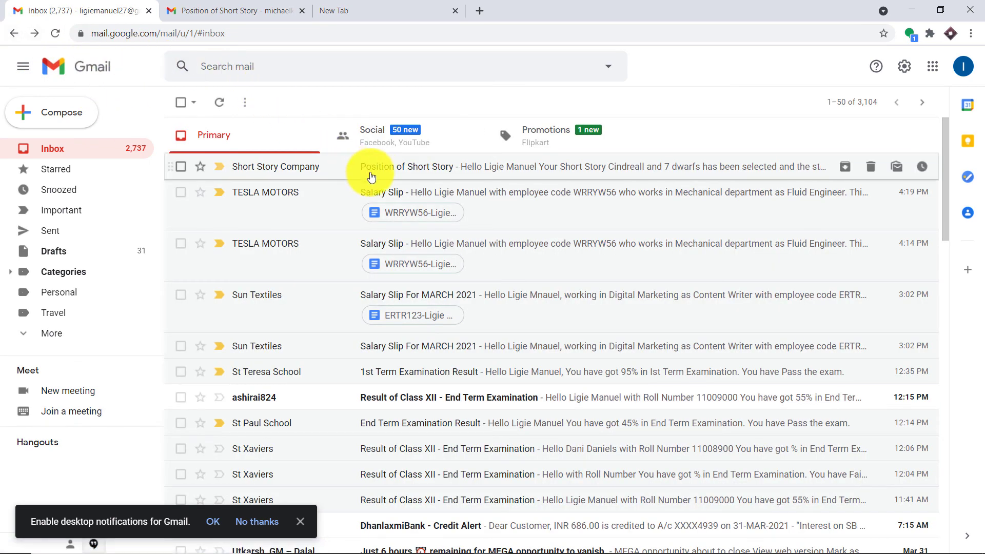
pyautogui.click(50, 35)
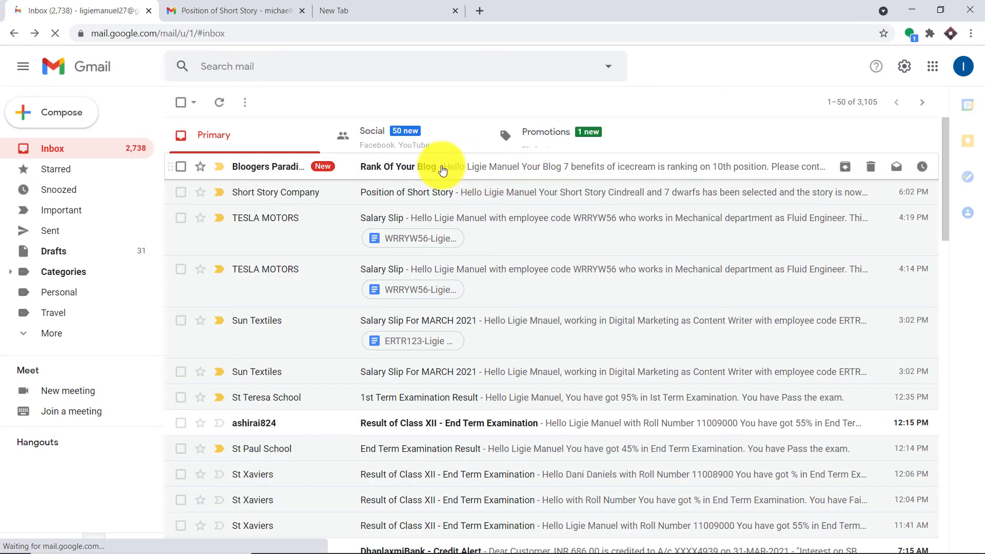
pyautogui.click(441, 165)
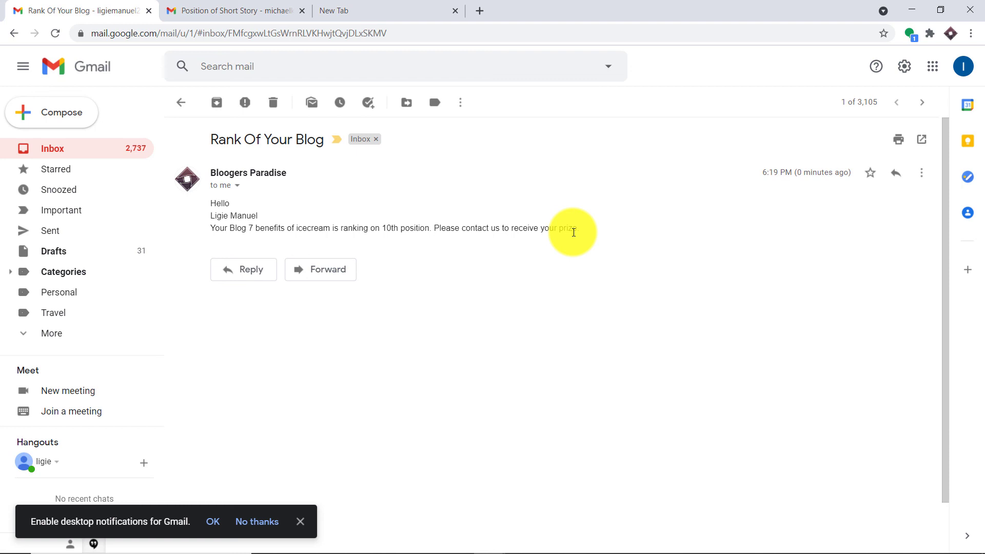
# Switch back to Pabbly Connect and collapse the Gmail action and the Google Sheets trigger in the workflow
pyautogui.moveTo(487, 541)
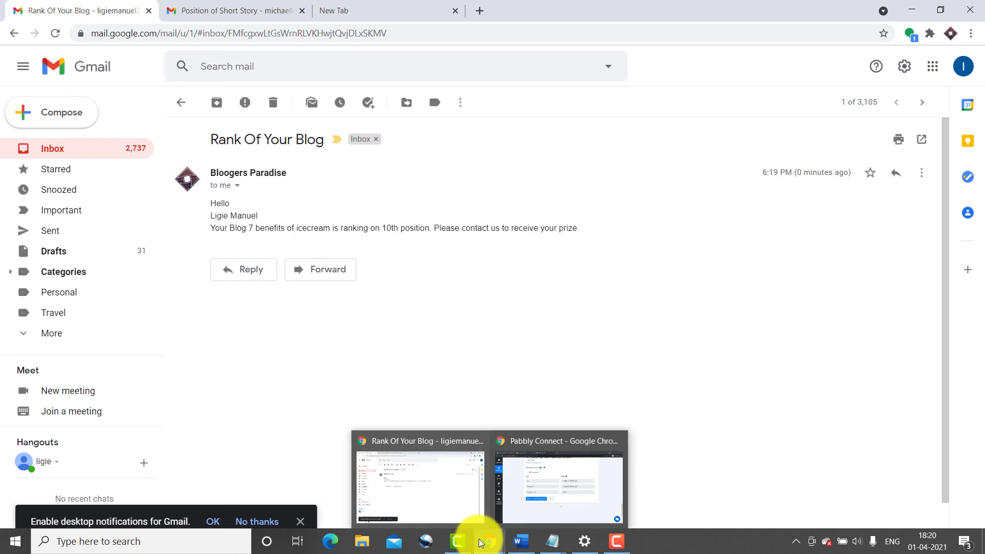
pyautogui.click(515, 503)
pyautogui.scroll(7, 774, 300)
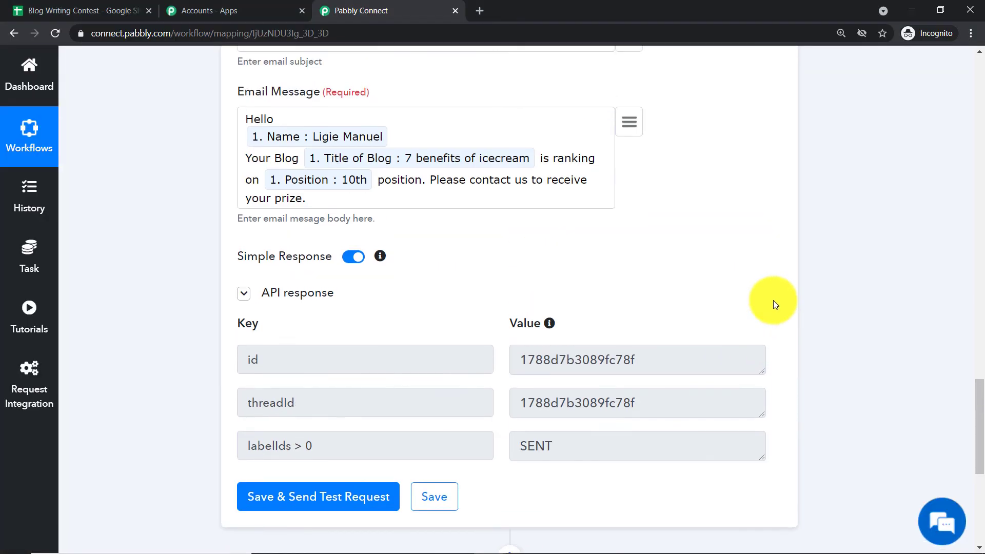
pyautogui.scroll(10, 769, 300)
pyautogui.click(414, 340)
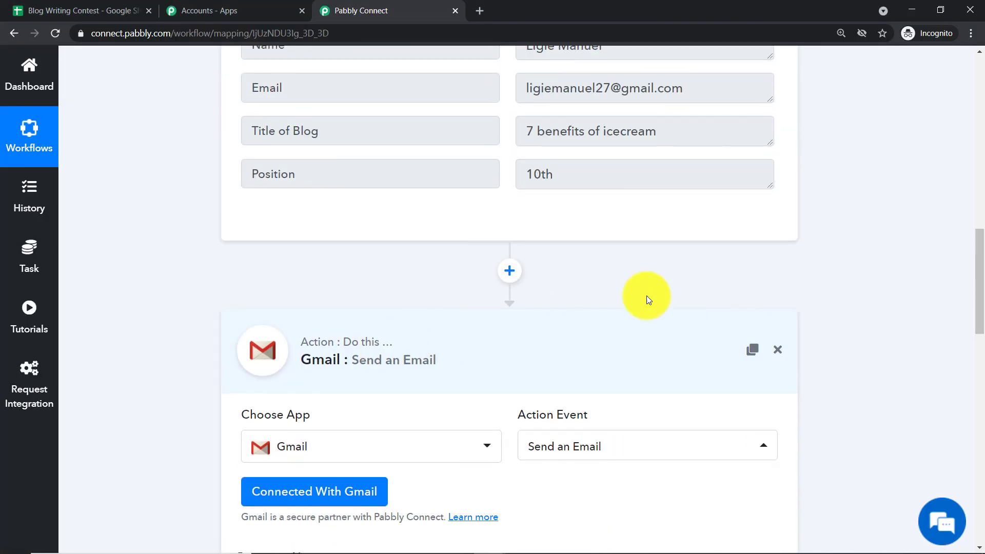
pyautogui.scroll(10, 981, 272)
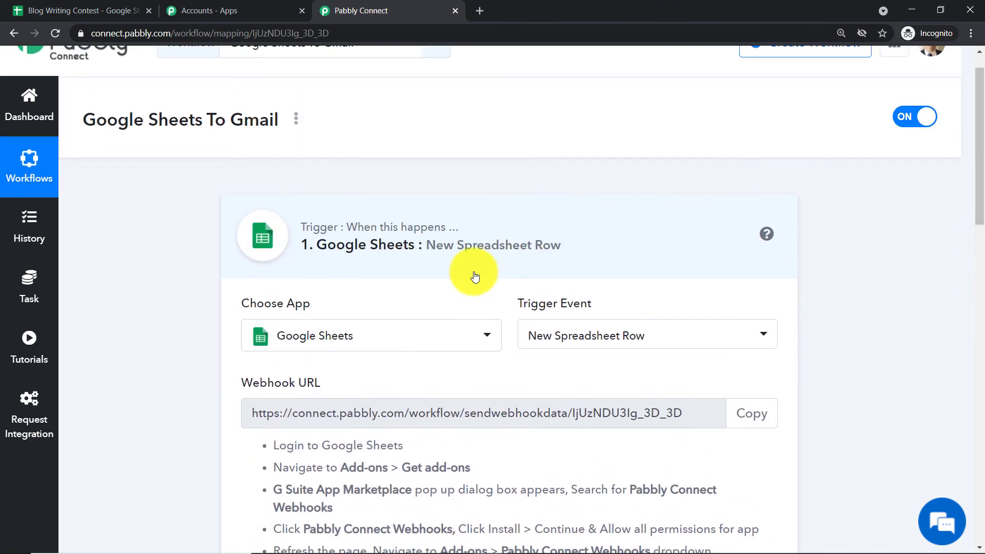
pyautogui.click(492, 257)
pyautogui.moveTo(972, 191); pyautogui.dragTo(982, 247)
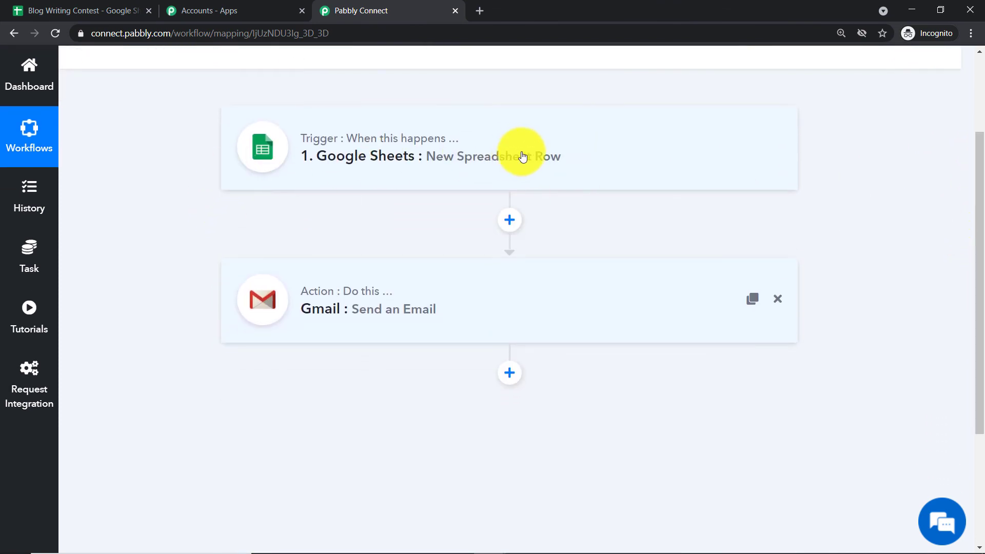